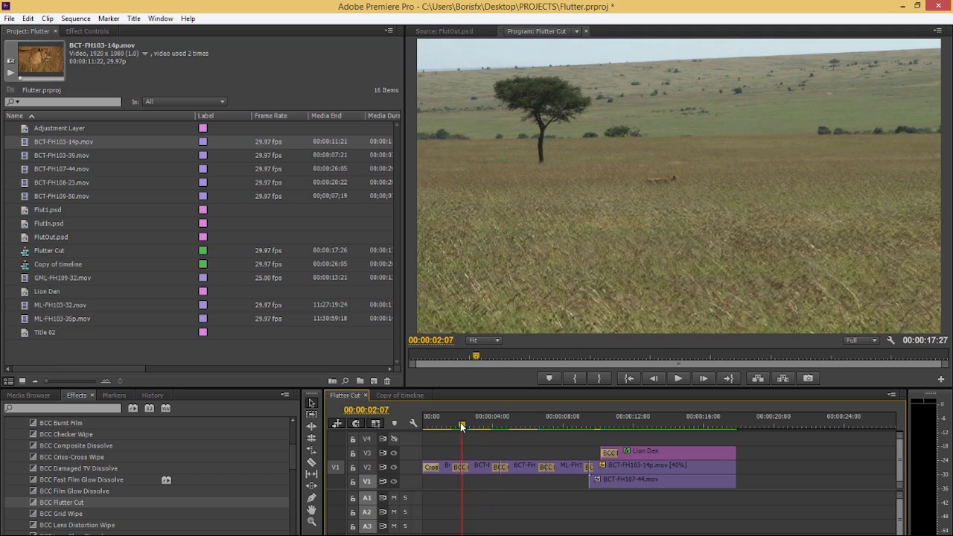
Scrub through the Flutter Cut sequence to examine its transitions between the wildlife clips and the Lion Den title
{"action": "left_click", "coordinate": [459, 426]}
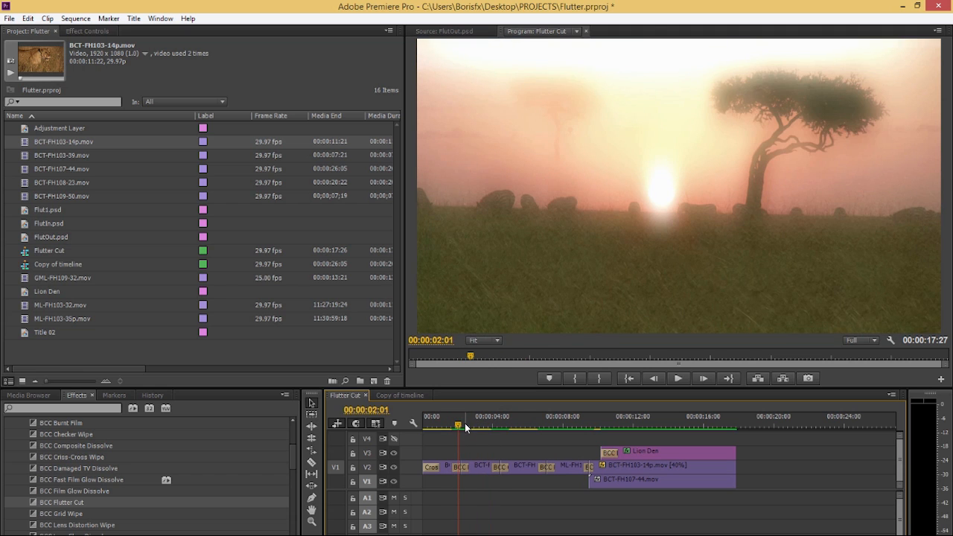
{"action": "left_click", "coordinate": [501, 426]}
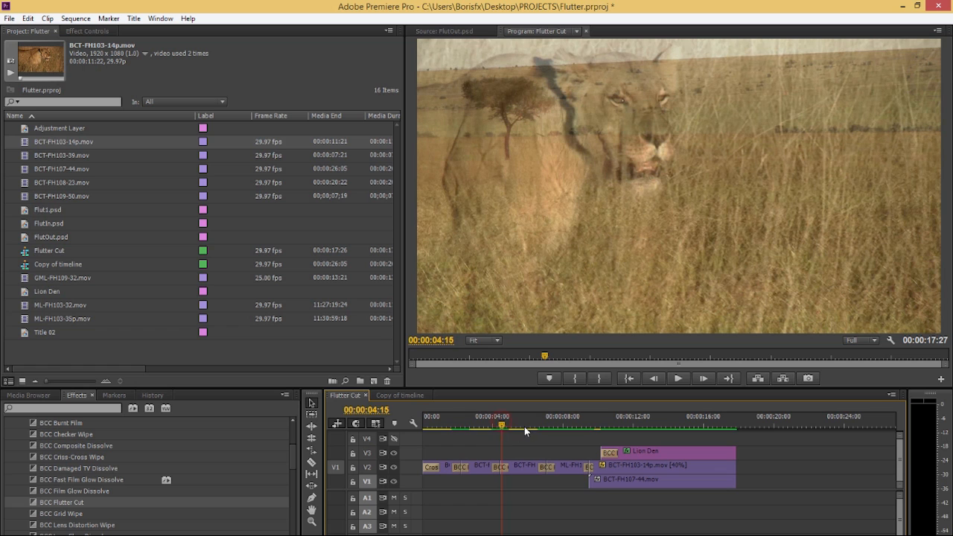
{"action": "left_click", "coordinate": [601, 426]}
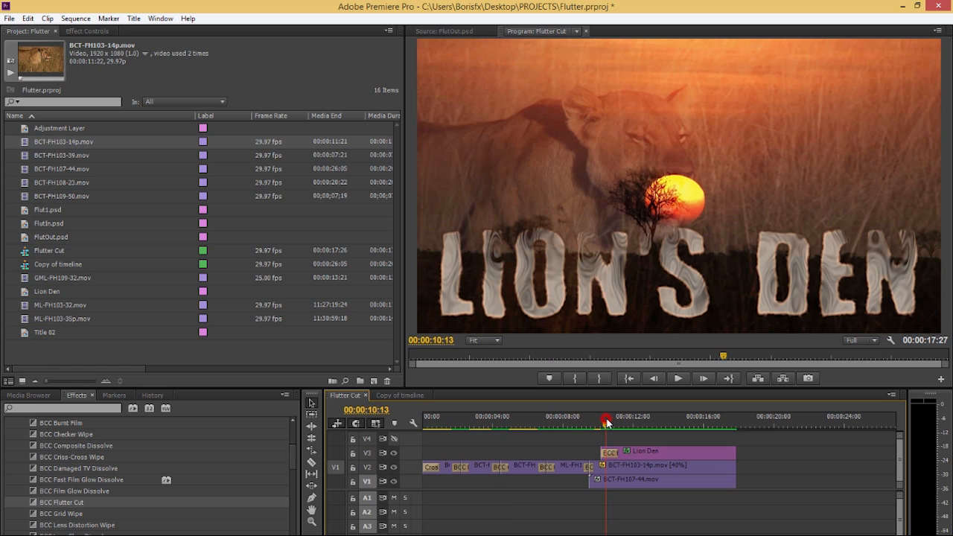
{"action": "left_click", "coordinate": [615, 424]}
{"action": "left_click", "coordinate": [590, 425]}
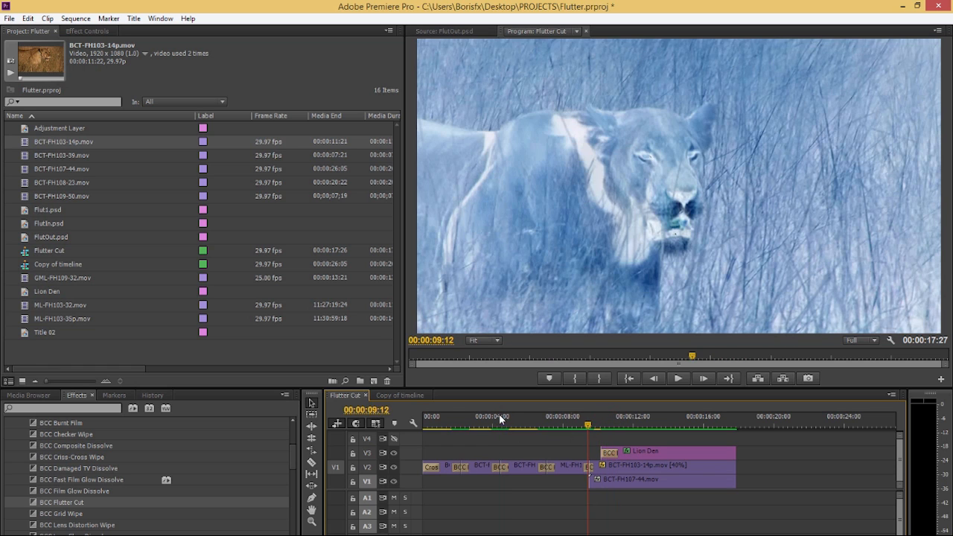
{"action": "left_click", "coordinate": [484, 426]}
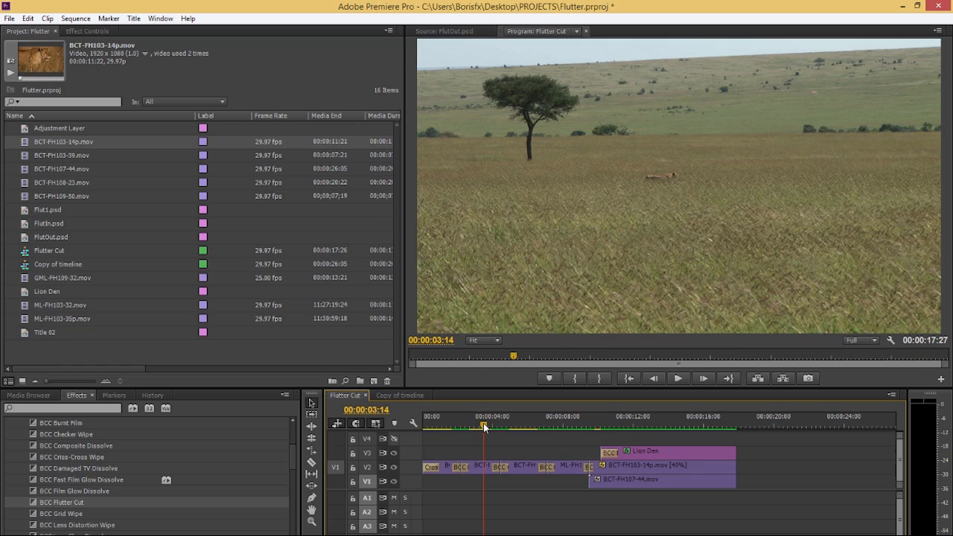
{"action": "left_click_drag", "start_coordinate": [509, 427], "coordinate": [559, 425]}
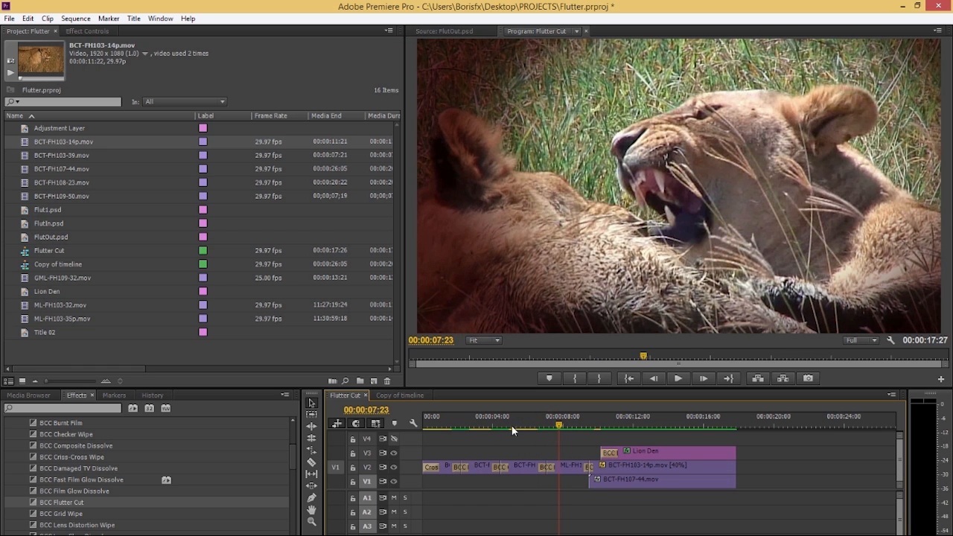
{"action": "left_click_drag", "start_coordinate": [545, 425], "coordinate": [457, 424]}
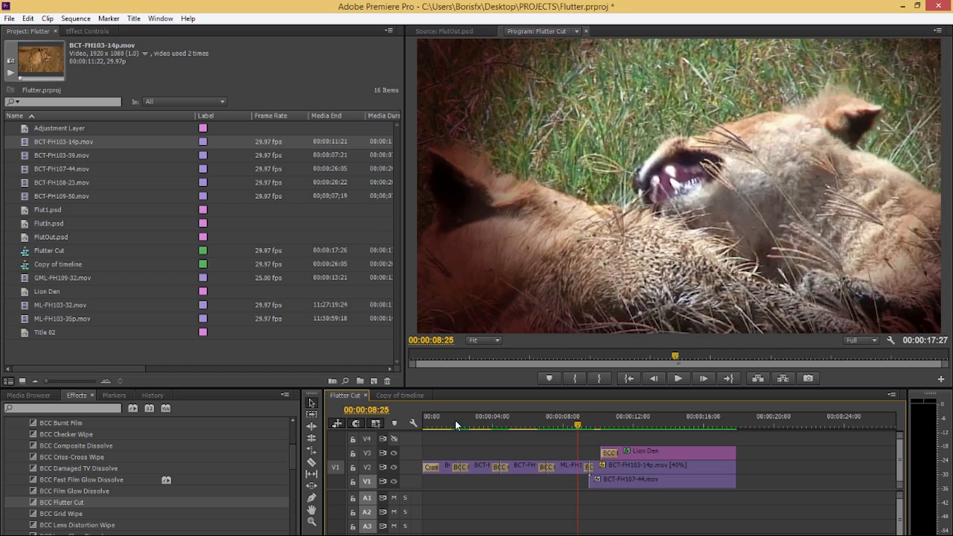
In the Copy of timeline sequence, apply the BCC Flutter Cut transition between BCT-FH103-14p.mov and ML-FH103-35p.mov
{"action": "left_click", "coordinate": [402, 395]}
{"action": "left_click_drag", "start_coordinate": [540, 423], "coordinate": [592, 426]}
{"action": "left_click", "coordinate": [614, 464]}
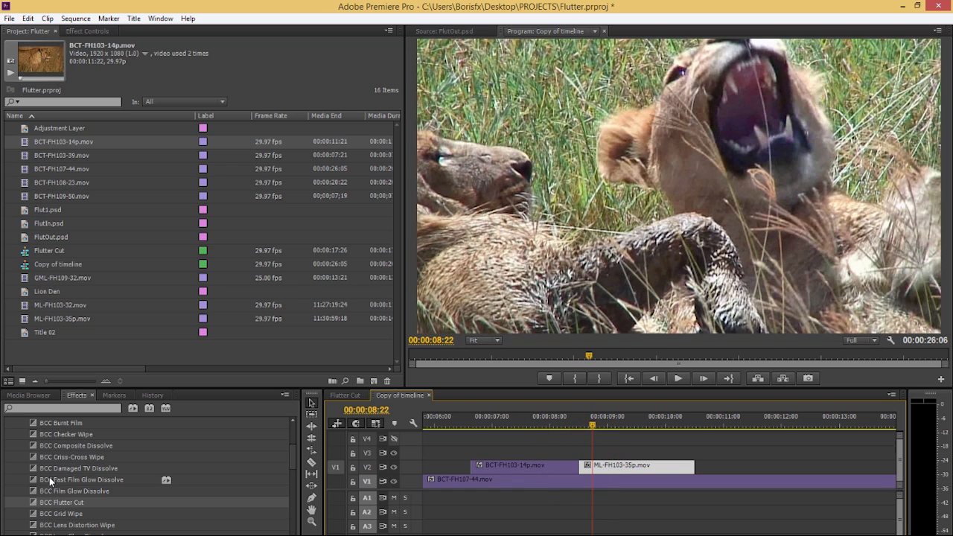
{"action": "left_click", "coordinate": [44, 503]}
{"action": "scroll", "coordinate": [40, 495], "scroll_direction": "up", "scroll_amount": 3}
{"action": "scroll", "coordinate": [38, 492], "scroll_direction": "up", "scroll_amount": 1}
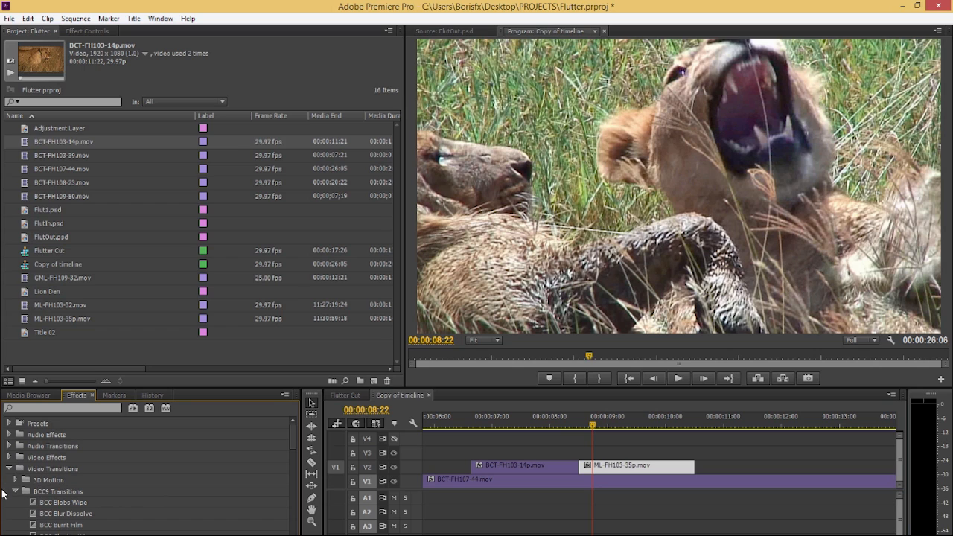
{"action": "scroll", "coordinate": [49, 492], "scroll_direction": "down", "scroll_amount": 4}
{"action": "mouse_move", "coordinate": [57, 469]}
{"action": "left_mouse_down"}
{"action": "mouse_move", "coordinate": [141, 476]}
{"action": "mouse_move", "coordinate": [570, 451]}
{"action": "mouse_move", "coordinate": [576, 466]}
{"action": "left_mouse_up"}
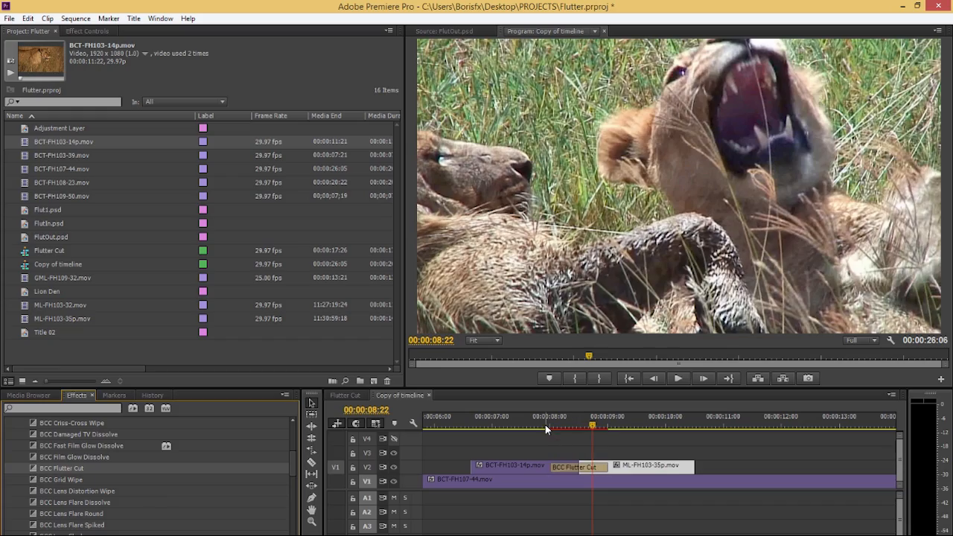
Select the new Flutter Cut transition and preview it by playing and scrubbing across the cut
{"action": "left_click", "coordinate": [545, 424]}
{"action": "key", "text": "space"}
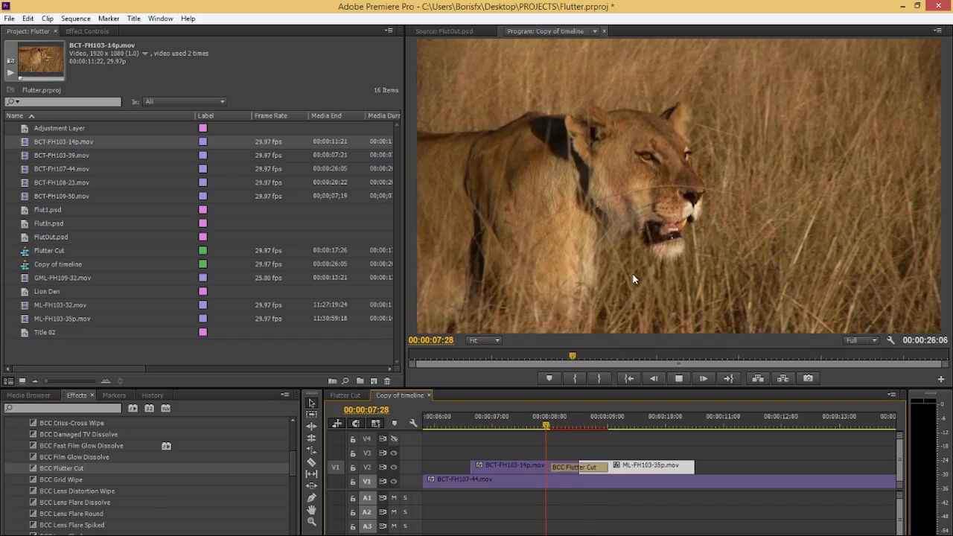
{"action": "left_click_drag", "start_coordinate": [560, 424], "coordinate": [565, 425]}
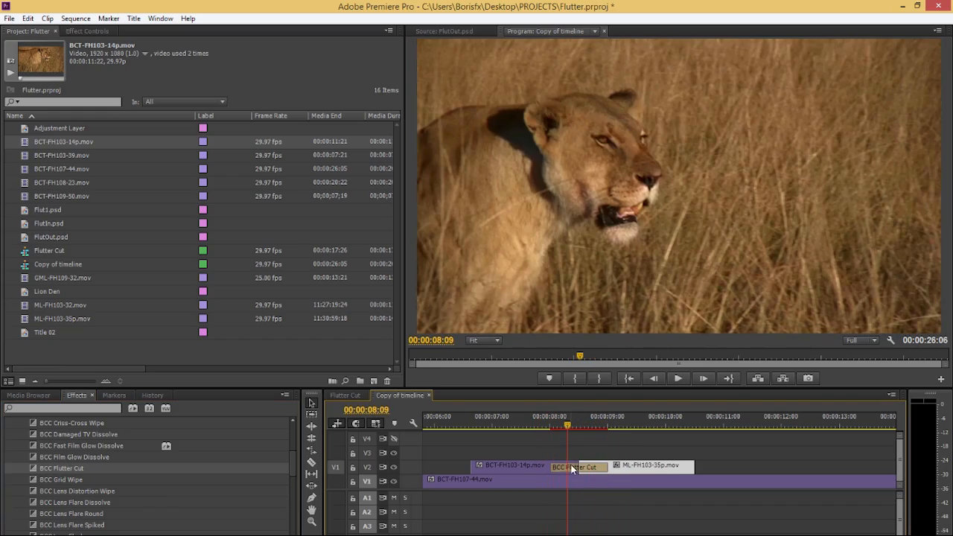
{"action": "left_click", "coordinate": [570, 467]}
{"action": "left_click", "coordinate": [550, 424]}
{"action": "key", "text": "space"}
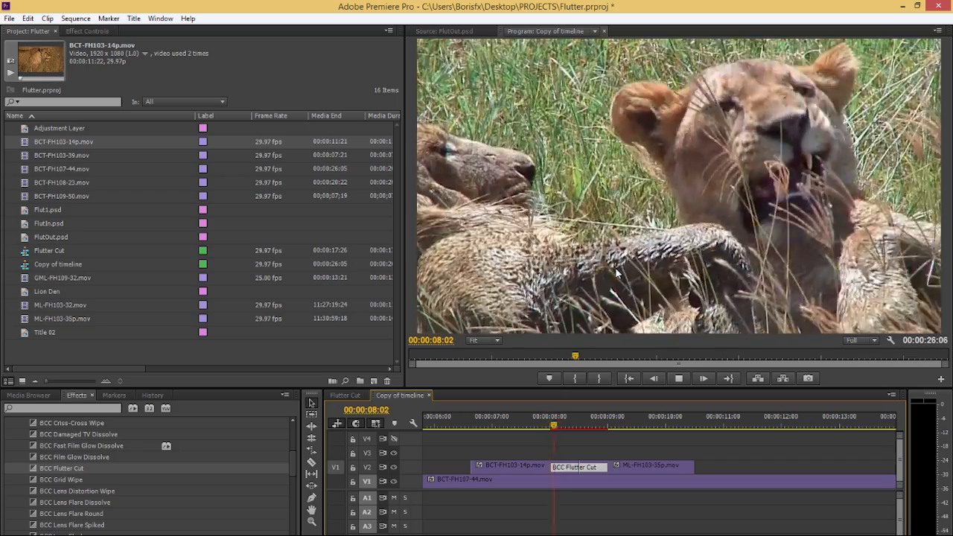
{"action": "mouse_move", "coordinate": [551, 424]}
{"action": "left_mouse_down"}
{"action": "mouse_move", "coordinate": [599, 424]}
{"action": "mouse_move", "coordinate": [569, 431]}
{"action": "left_mouse_up"}
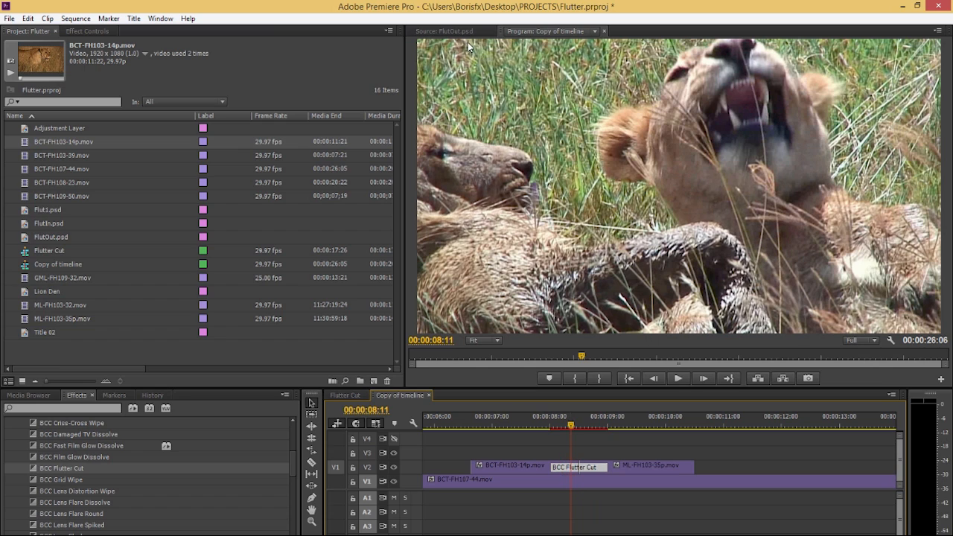
Show the Flutter Cut effect controls and expand the Outgoing and Incoming Clip Settings
{"action": "left_click", "coordinate": [87, 31]}
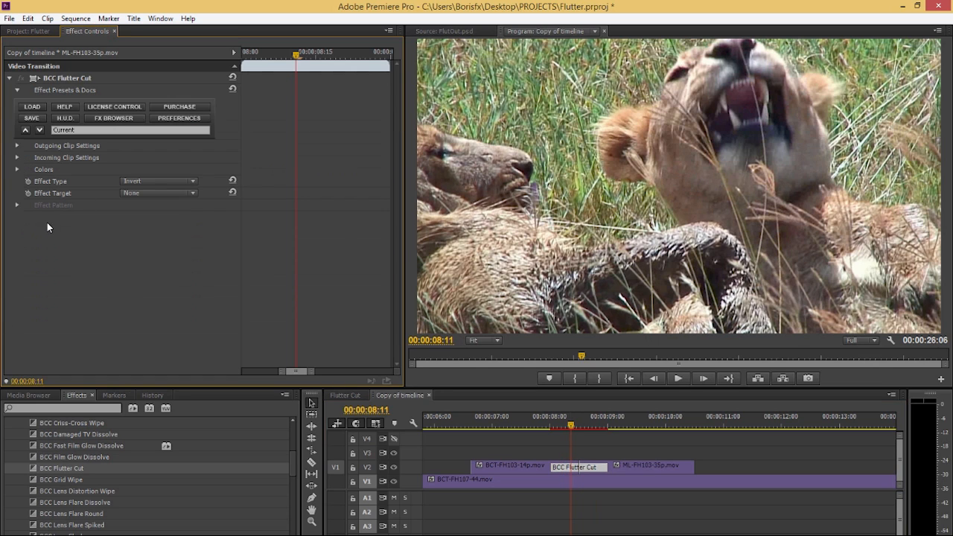
{"action": "left_click", "coordinate": [17, 158]}
{"action": "left_click", "coordinate": [18, 145]}
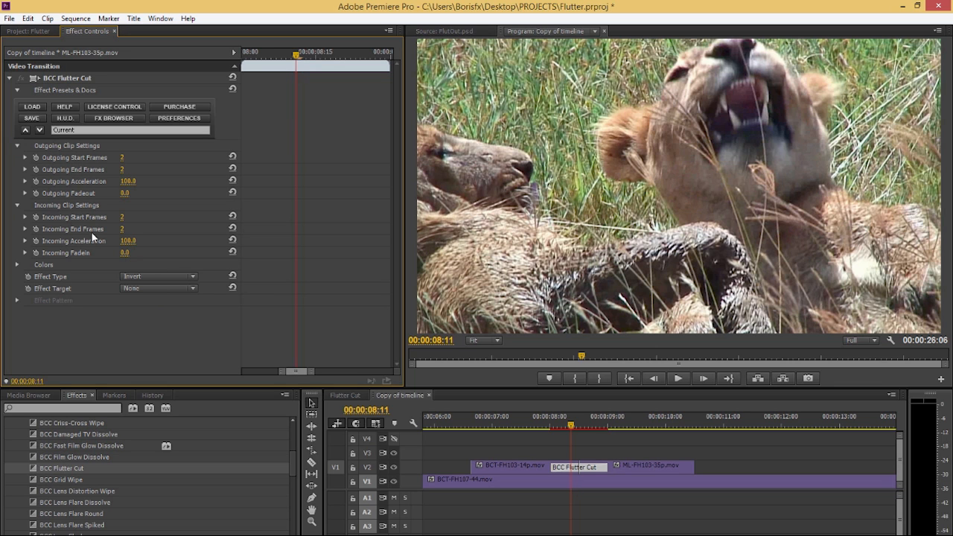
{"action": "mouse_move", "coordinate": [570, 431]}
{"action": "left_mouse_down"}
{"action": "mouse_move", "coordinate": [557, 430]}
{"action": "mouse_move", "coordinate": [569, 429]}
{"action": "left_mouse_up"}
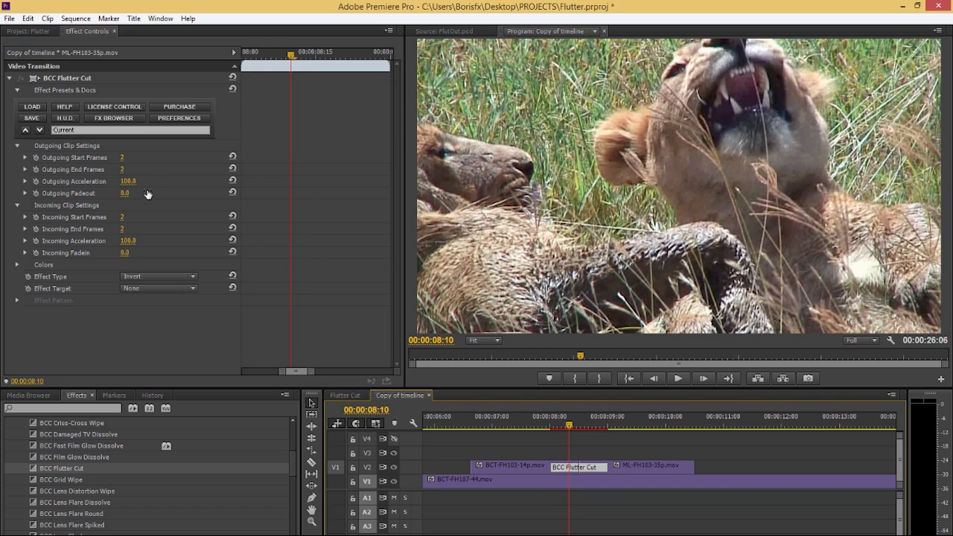
Set Outgoing Start Frames to 10 and Outgoing End Frames to 1
{"action": "left_click", "coordinate": [123, 158]}
{"action": "type", "text": "10"}
{"action": "left_click", "coordinate": [97, 170]}
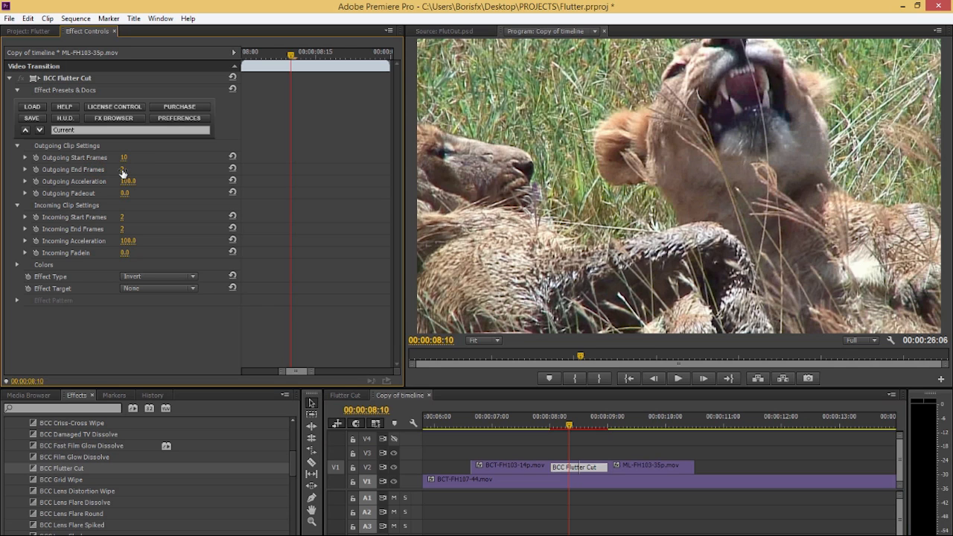
{"action": "type", "text": "1"}
{"action": "left_click", "coordinate": [92, 181]}
Play and scrub through the transition to check the changed outgoing frame settings
{"action": "left_click", "coordinate": [547, 420]}
{"action": "key", "text": "space"}
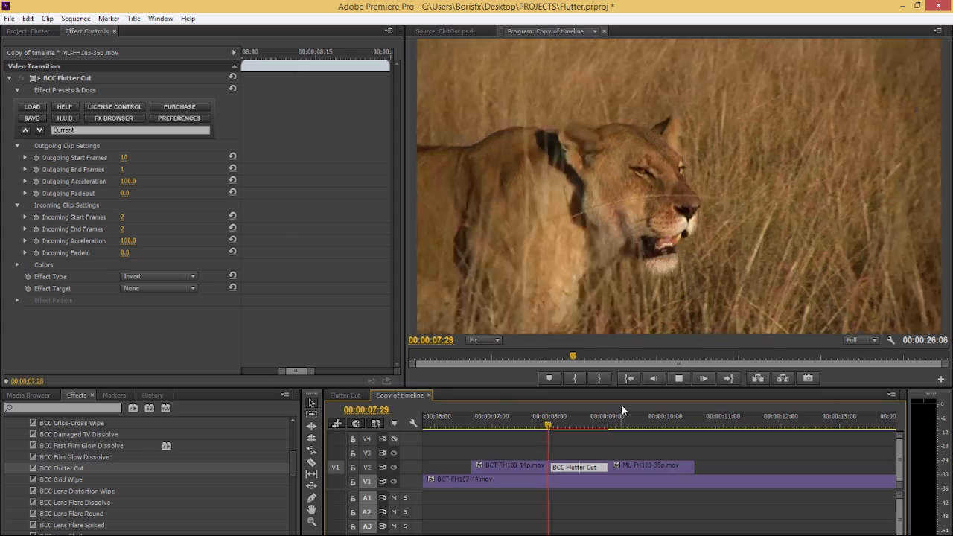
{"action": "left_click", "coordinate": [554, 425]}
{"action": "left_click_drag", "start_coordinate": [554, 425], "coordinate": [577, 425]}
Examine the FlutIn.psd frame diagram enlarged in the source monitor, and return to the sequence view
{"action": "left_click", "coordinate": [28, 31]}
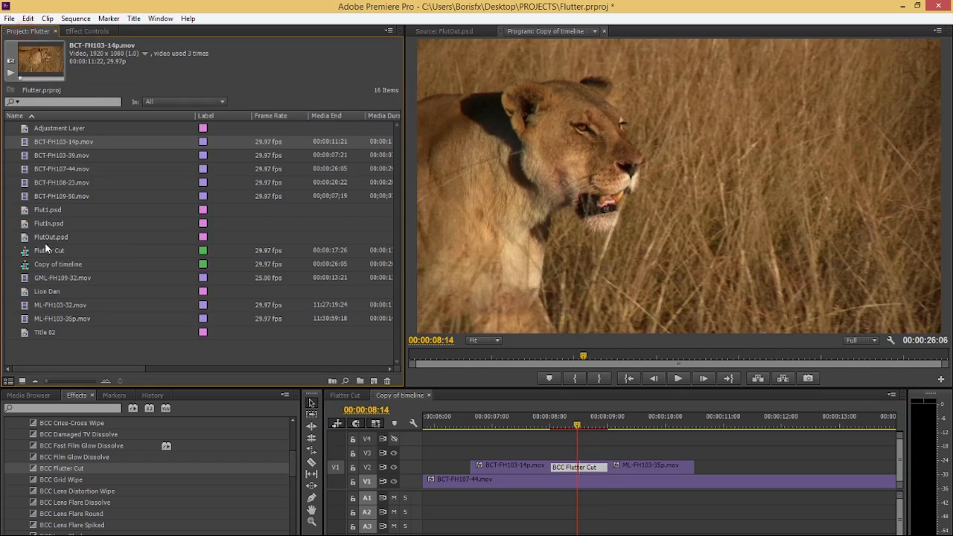
{"action": "left_click", "coordinate": [25, 226]}
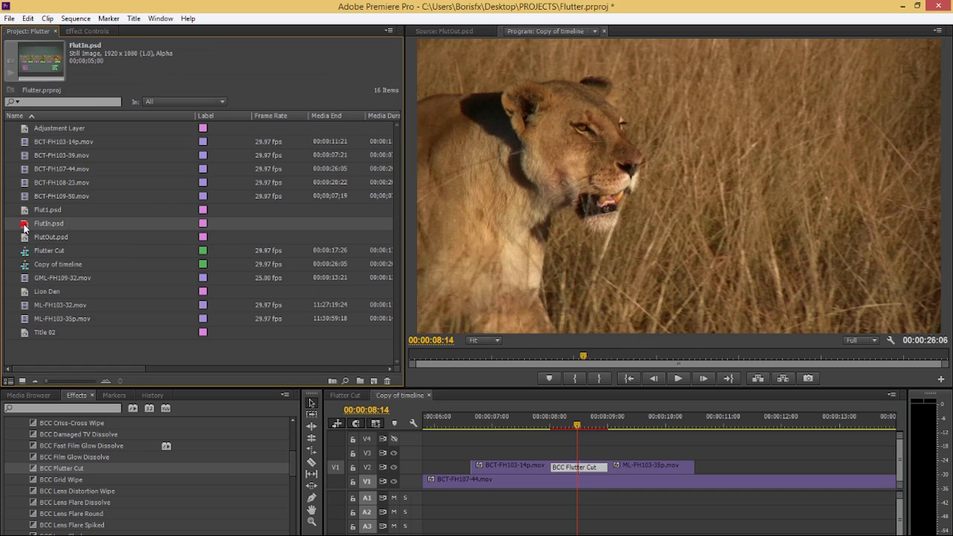
{"action": "double_click", "coordinate": [25, 226]}
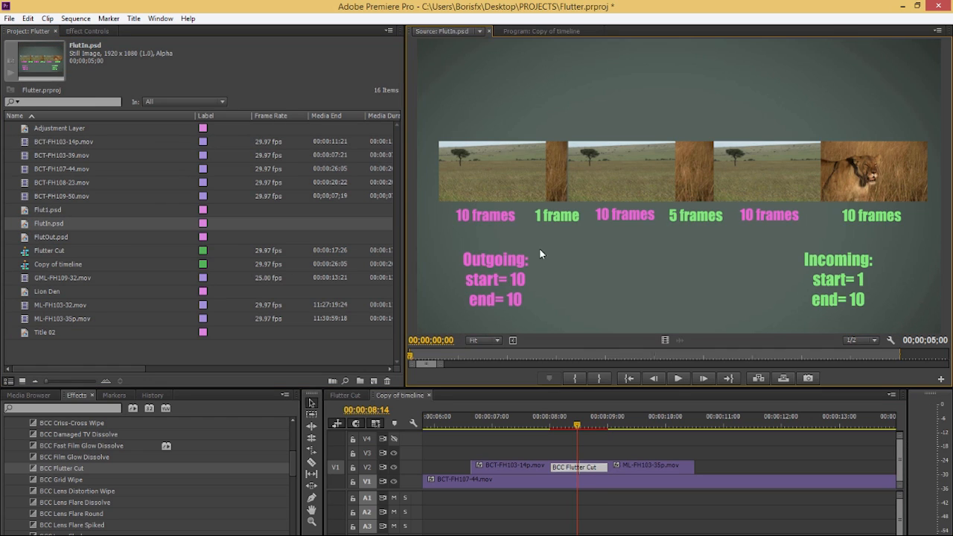
{"action": "key", "text": "grave"}
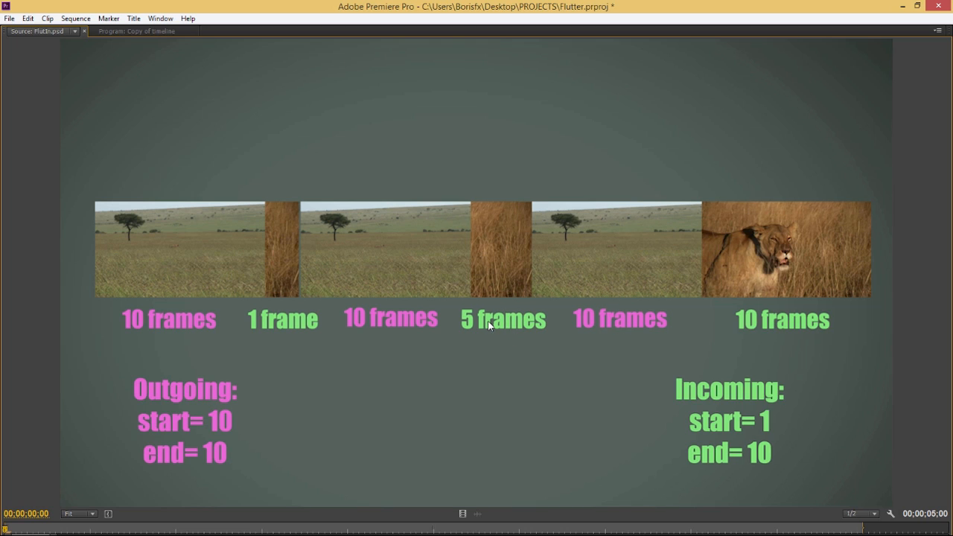
{"action": "key", "text": "grave"}
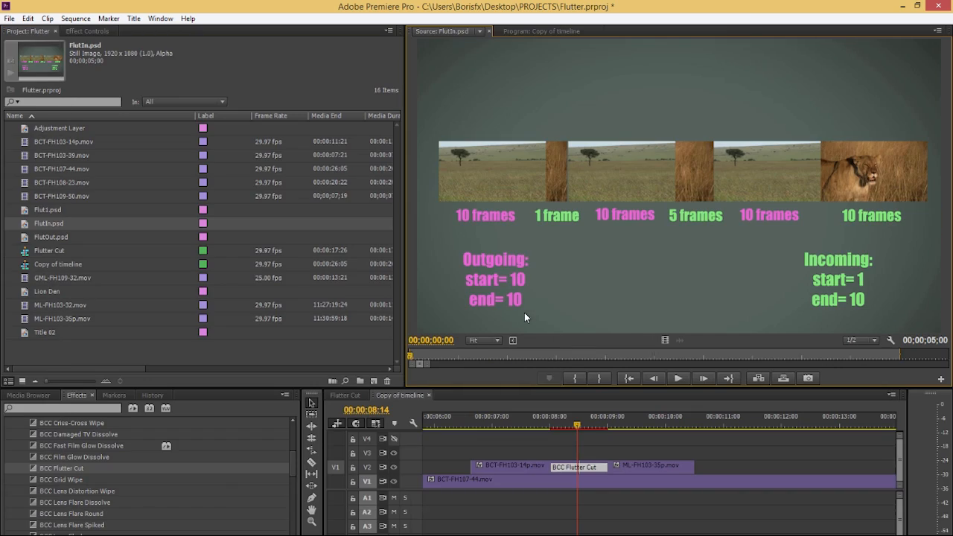
{"action": "left_click", "coordinate": [541, 30]}
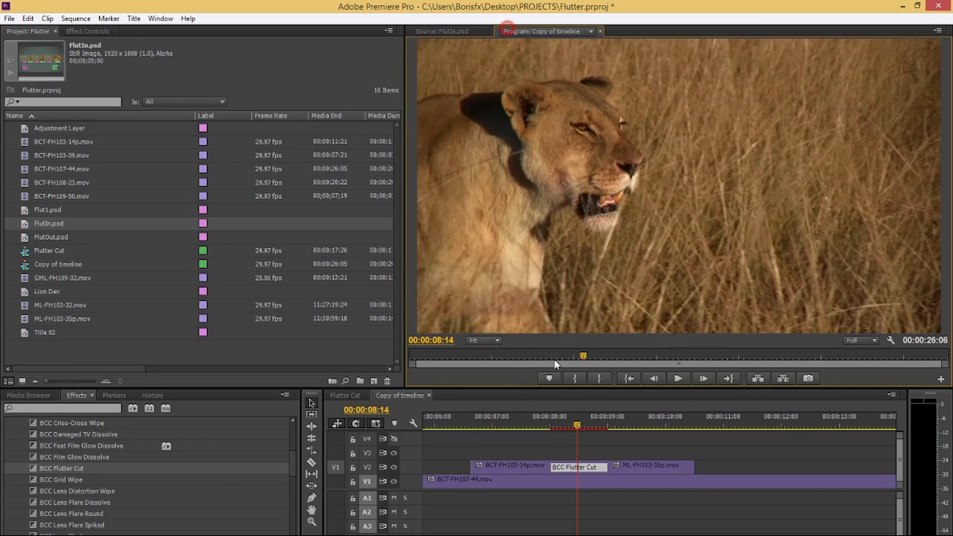
Set the selected transition's Outgoing Start Frames to 20 and Outgoing End Frames to 2, and preview the transition
{"action": "left_click_drag", "start_coordinate": [544, 427], "coordinate": [570, 428]}
{"action": "left_click", "coordinate": [560, 467]}
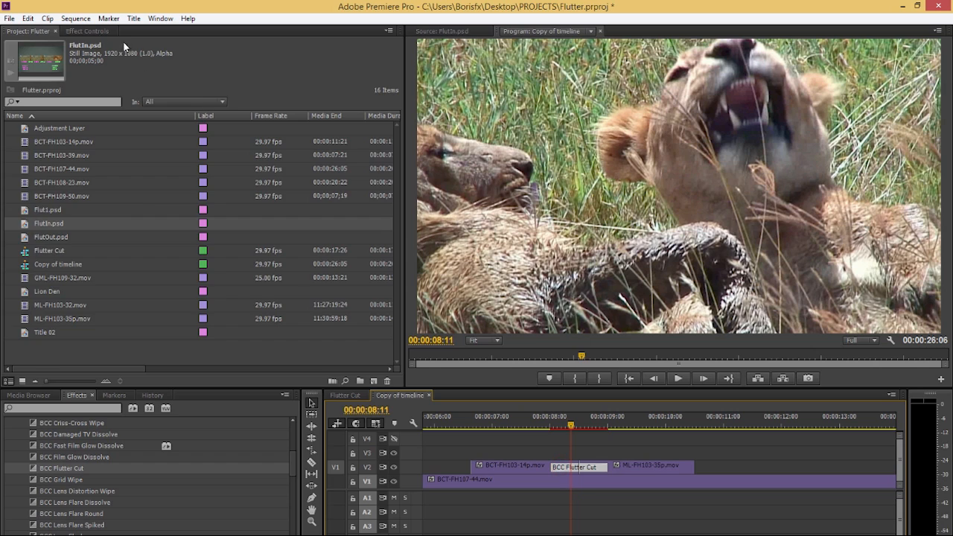
{"action": "left_click", "coordinate": [87, 30]}
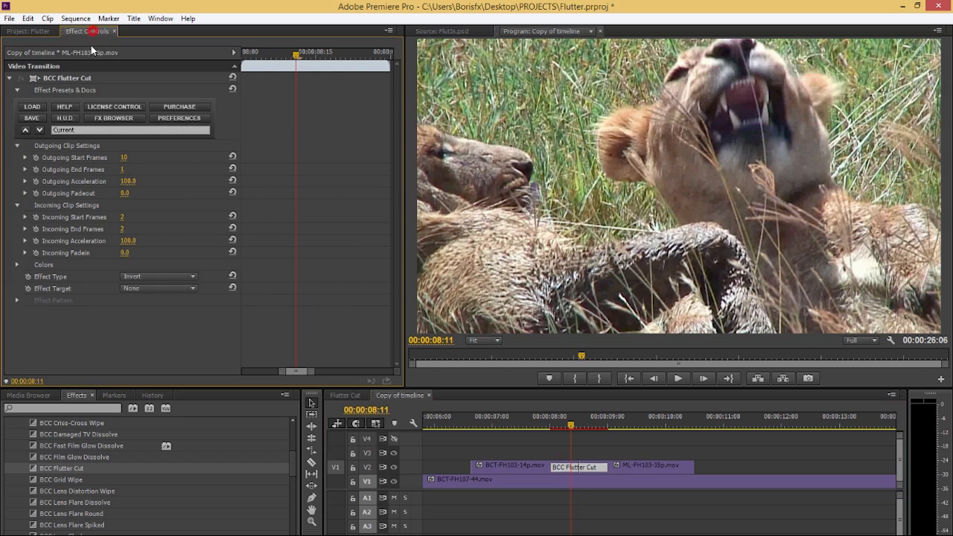
{"action": "left_click", "coordinate": [125, 157]}
{"action": "type", "text": "20"}
{"action": "key", "text": "Return"}
{"action": "left_click", "coordinate": [125, 170]}
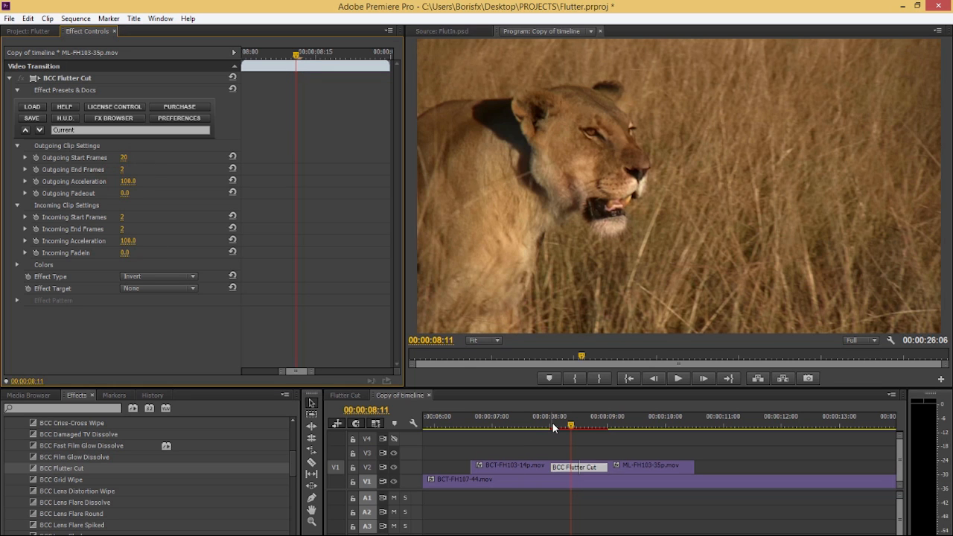
{"action": "key", "text": "space"}
{"action": "mouse_move", "coordinate": [551, 421]}
{"action": "left_mouse_down"}
{"action": "mouse_move", "coordinate": [597, 419]}
{"action": "mouse_move", "coordinate": [553, 421]}
{"action": "left_mouse_up"}
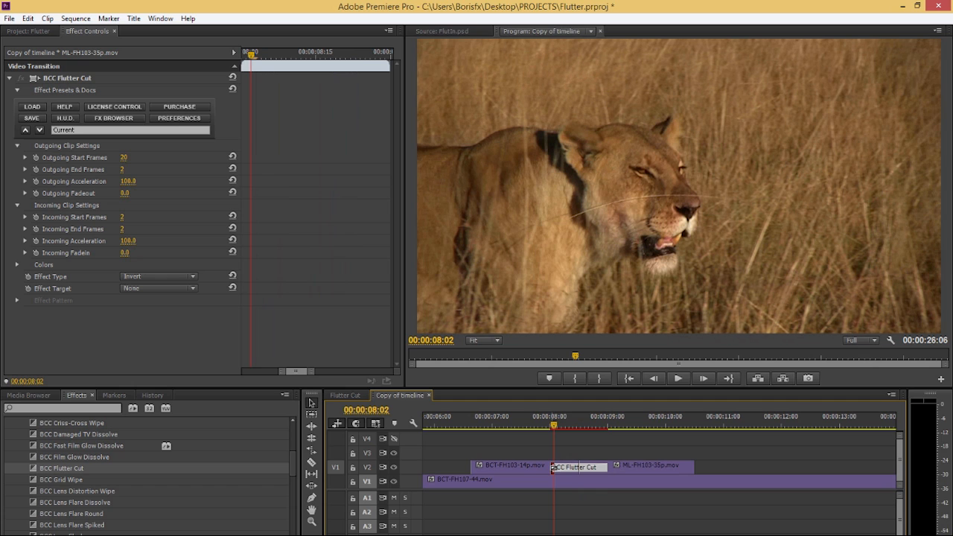
Lengthen the Flutter Cut transition slightly around the cut and reset Outgoing Start Frames to its default
{"action": "left_click_drag", "start_coordinate": [552, 469], "coordinate": [549, 468]}
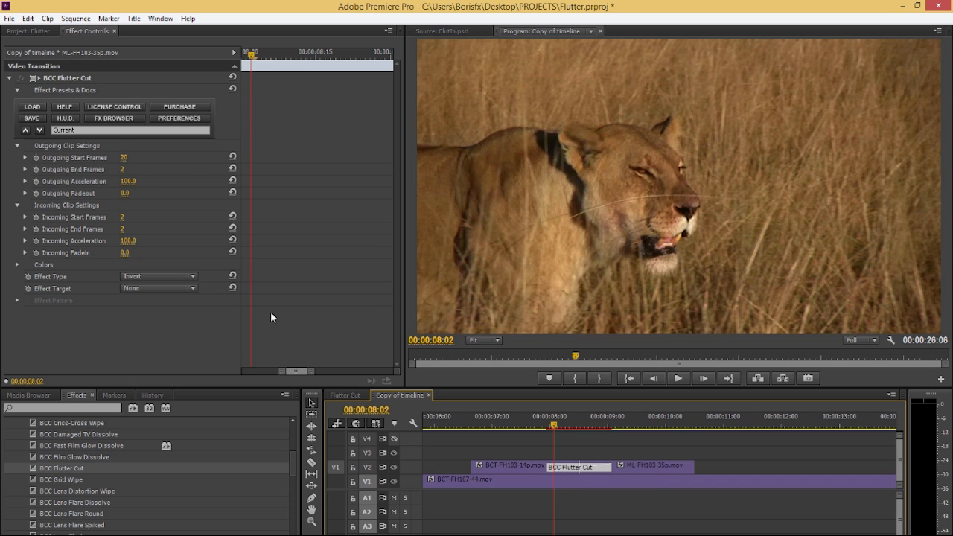
{"action": "mouse_move", "coordinate": [563, 426]}
{"action": "left_mouse_down"}
{"action": "mouse_move", "coordinate": [614, 427]}
{"action": "mouse_move", "coordinate": [573, 426]}
{"action": "left_mouse_up"}
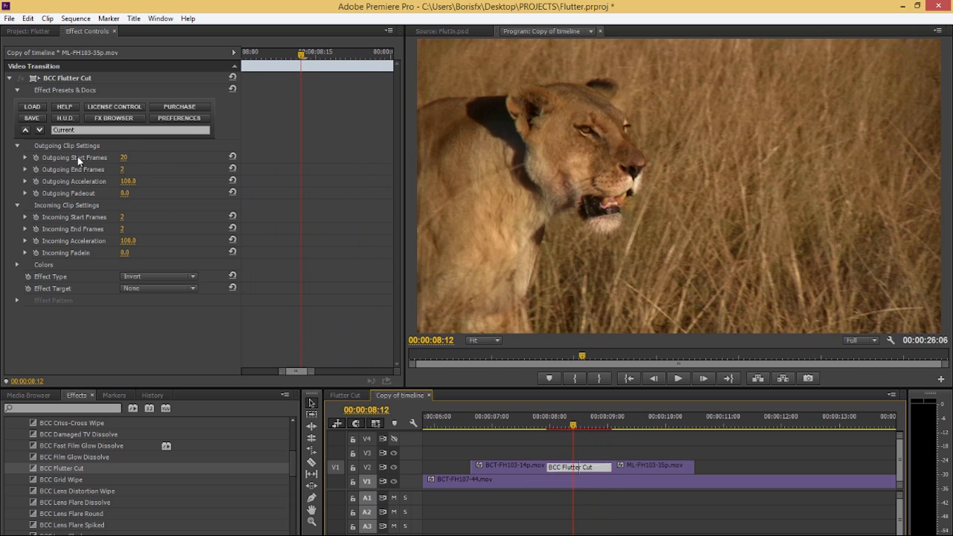
{"action": "left_click", "coordinate": [232, 157]}
{"action": "mouse_move", "coordinate": [548, 420]}
{"action": "left_mouse_down"}
{"action": "mouse_move", "coordinate": [598, 418]}
{"action": "mouse_move", "coordinate": [533, 420]}
{"action": "left_mouse_up"}
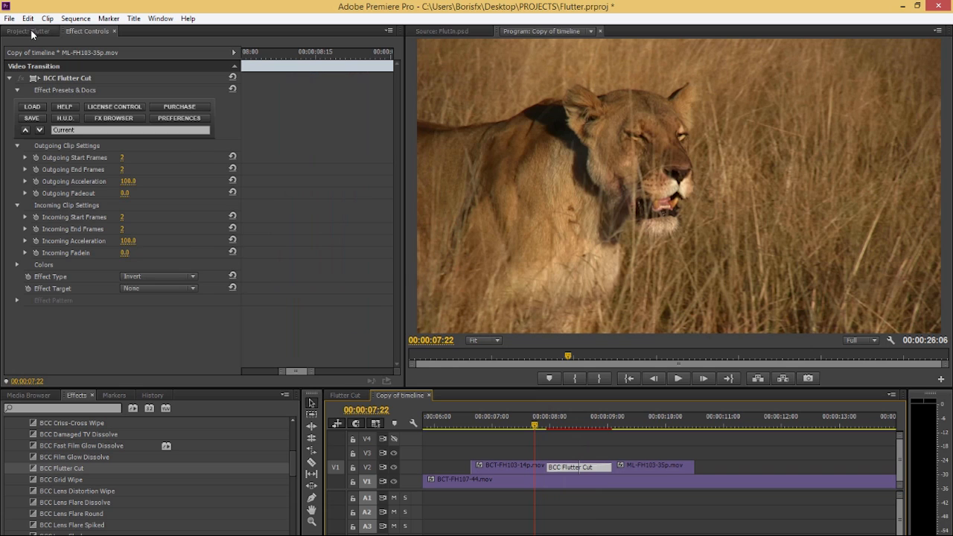
Open the FlutOut.psd frame diagram in the source monitor and enlarge it to examine the outgoing and incoming frame pattern
{"action": "left_click", "coordinate": [32, 31]}
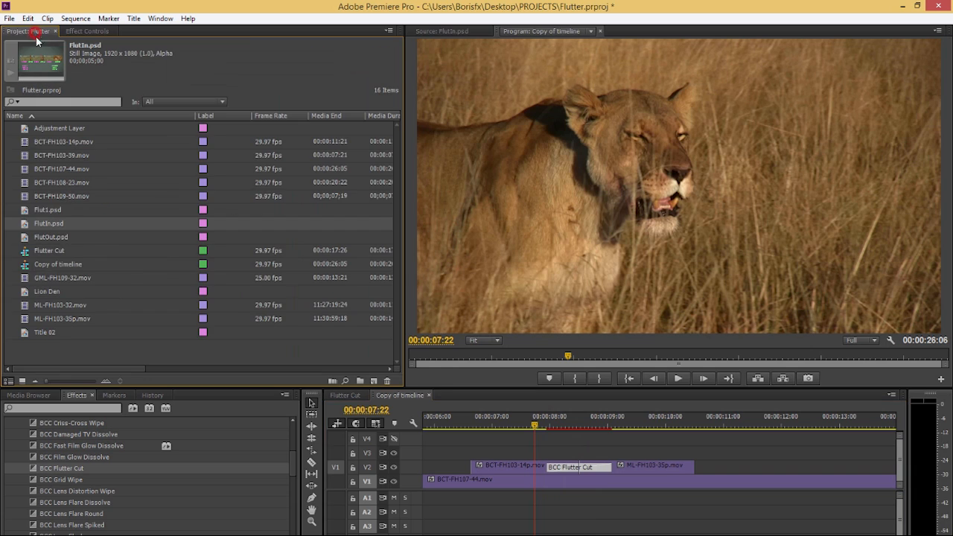
{"action": "double_click", "coordinate": [26, 238]}
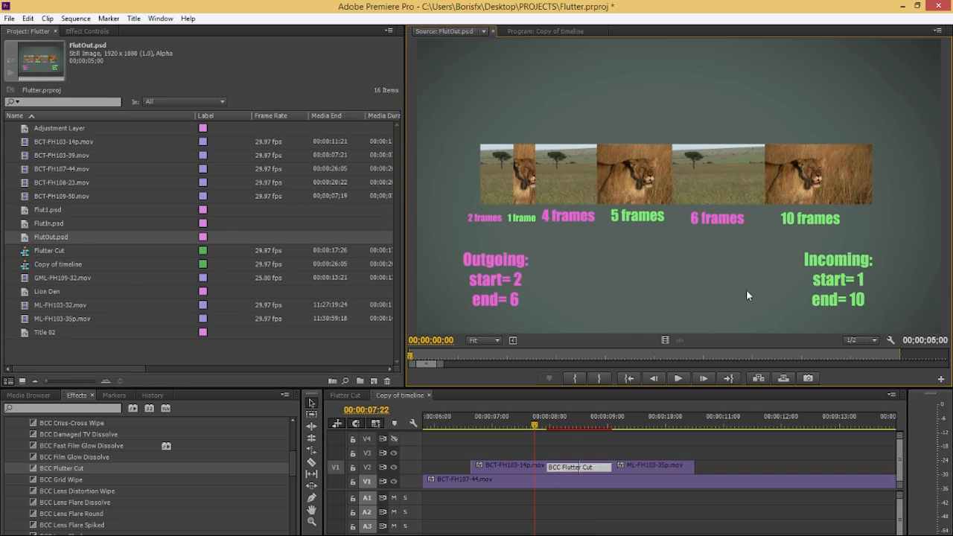
{"action": "key", "text": "grave"}
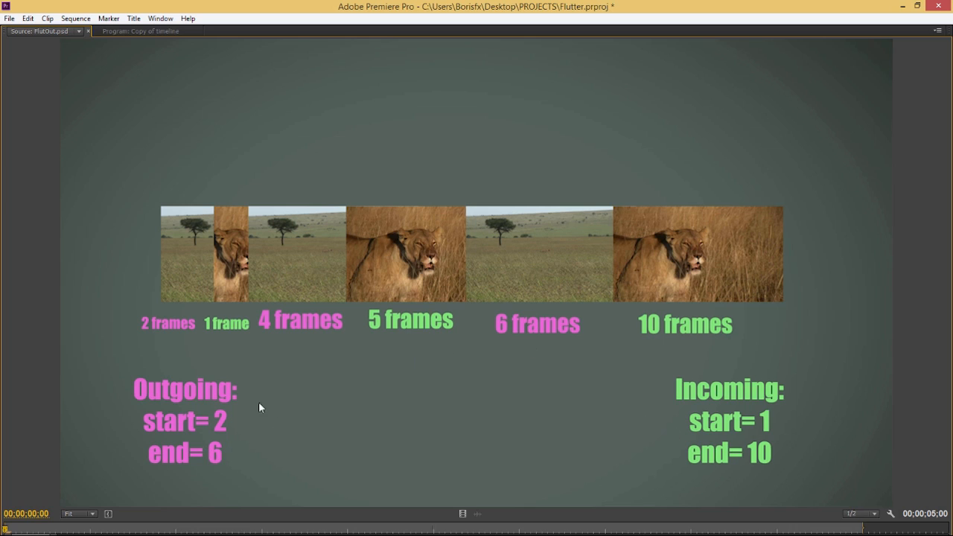
Return from the enlarged FlutOut.psd diagram to the sequence view and preview the transition from its start
{"action": "key", "text": "grave"}
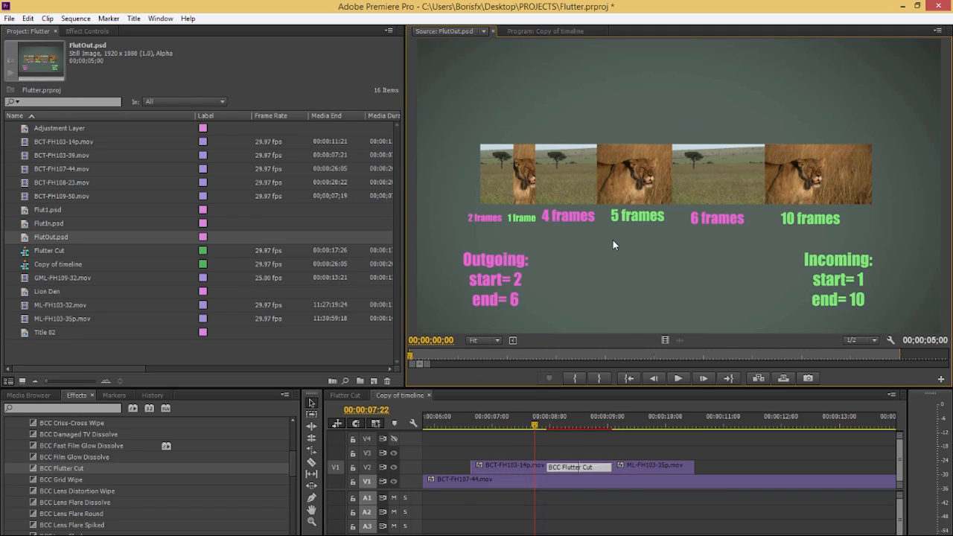
{"action": "left_click", "coordinate": [519, 31]}
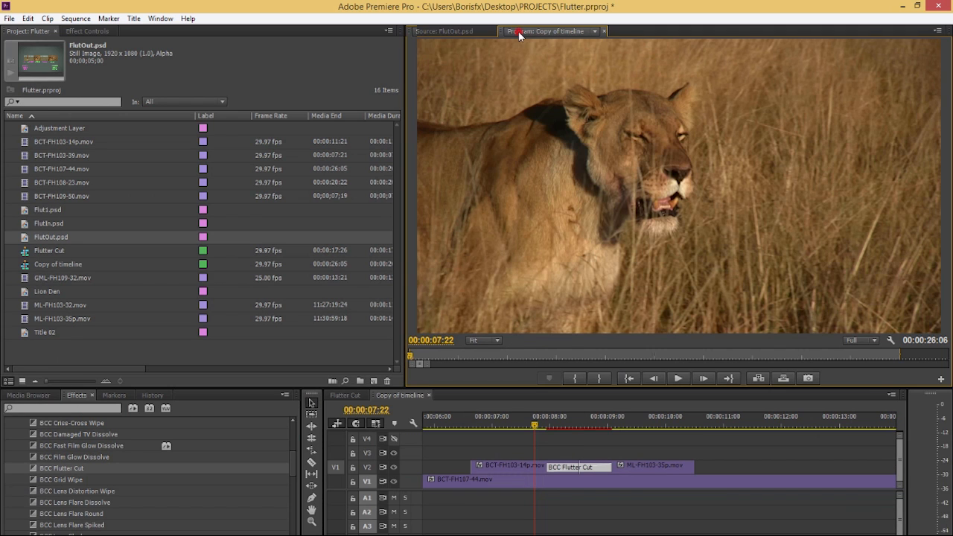
{"action": "left_click", "coordinate": [548, 430]}
{"action": "key", "text": "space"}
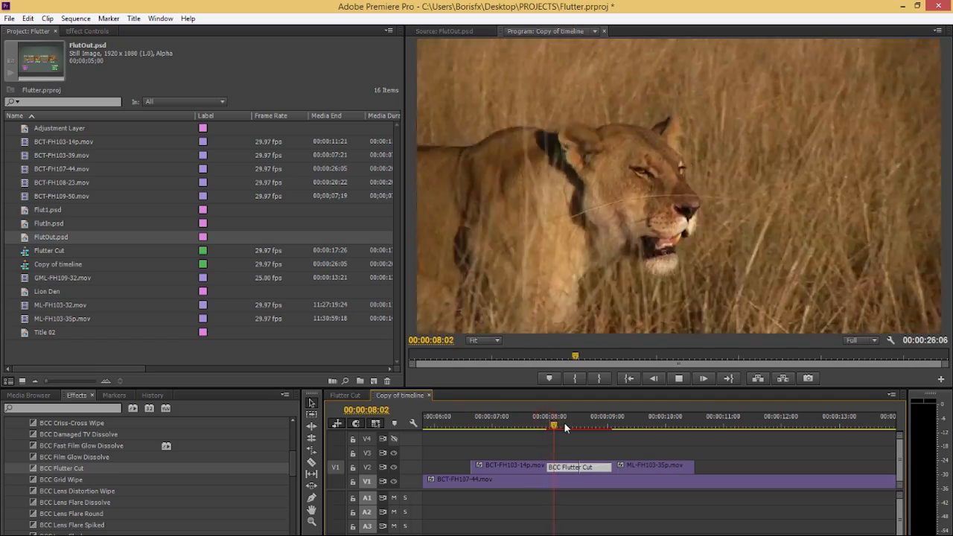
{"action": "left_click", "coordinate": [549, 424]}
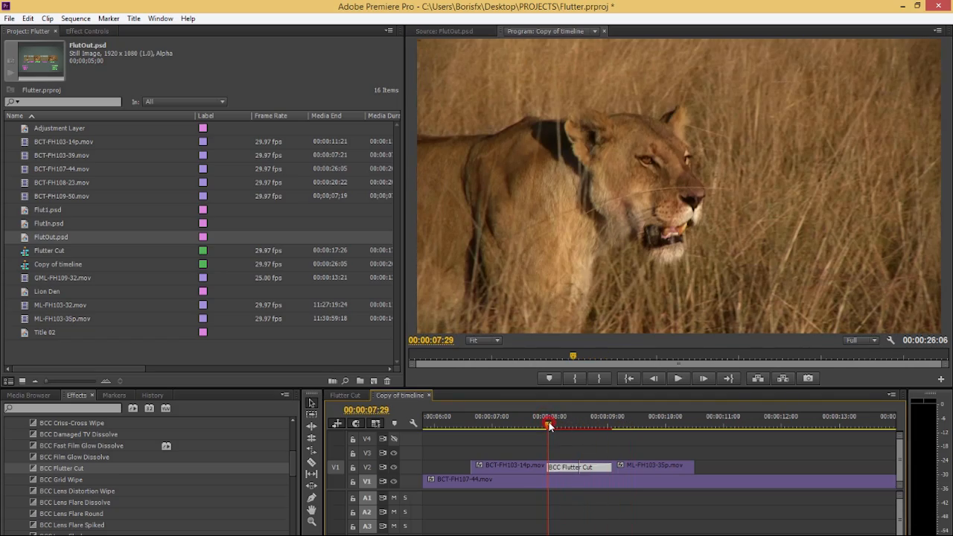
Set the BCC Flutter Cut transition's Outgoing Start Frames to 6 and Outgoing End Frames to 1
{"action": "left_click", "coordinate": [576, 468]}
{"action": "left_click", "coordinate": [87, 32]}
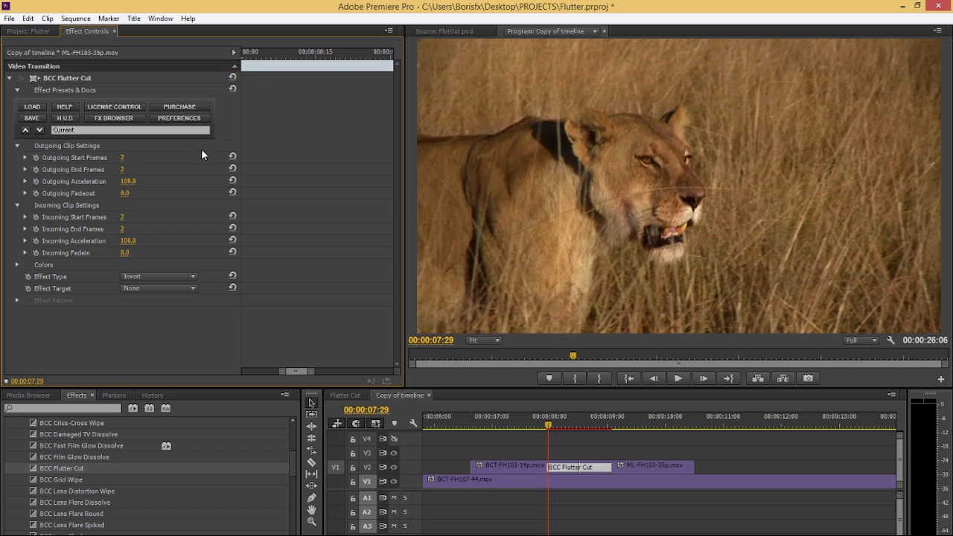
{"action": "left_click", "coordinate": [122, 159]}
{"action": "type", "text": "6"}
{"action": "left_click", "coordinate": [123, 169]}
{"action": "left_click", "coordinate": [101, 179]}
Play back and scrub the start of the Flutter Cut transition to check its outgoing frame pattern
{"action": "left_click", "coordinate": [543, 424]}
{"action": "key", "text": "space"}
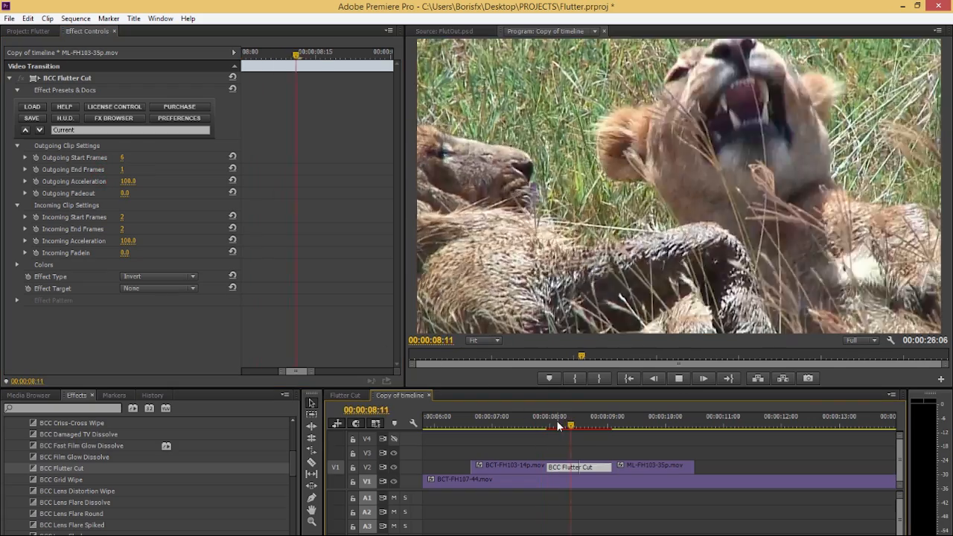
{"action": "left_click", "coordinate": [559, 421]}
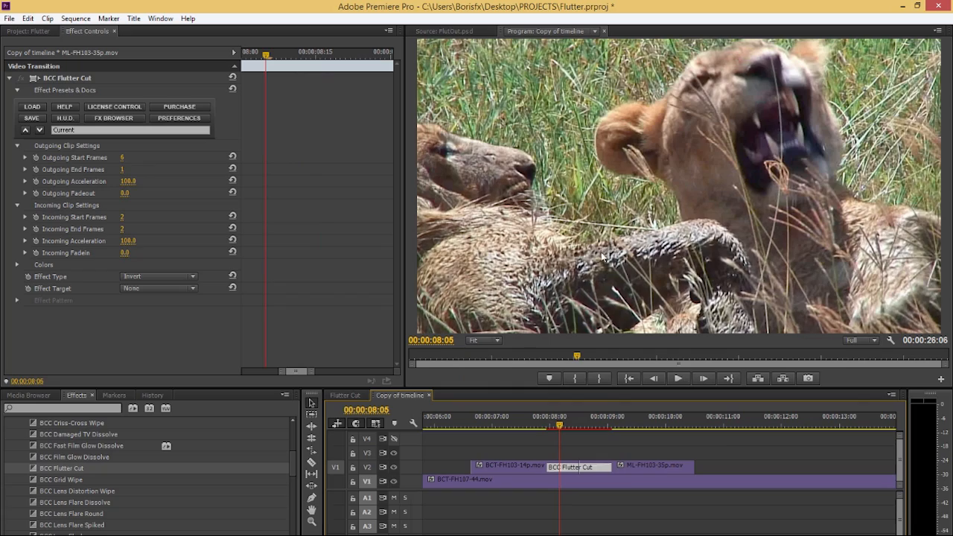
{"action": "left_click", "coordinate": [535, 421]}
{"action": "key", "text": "space"}
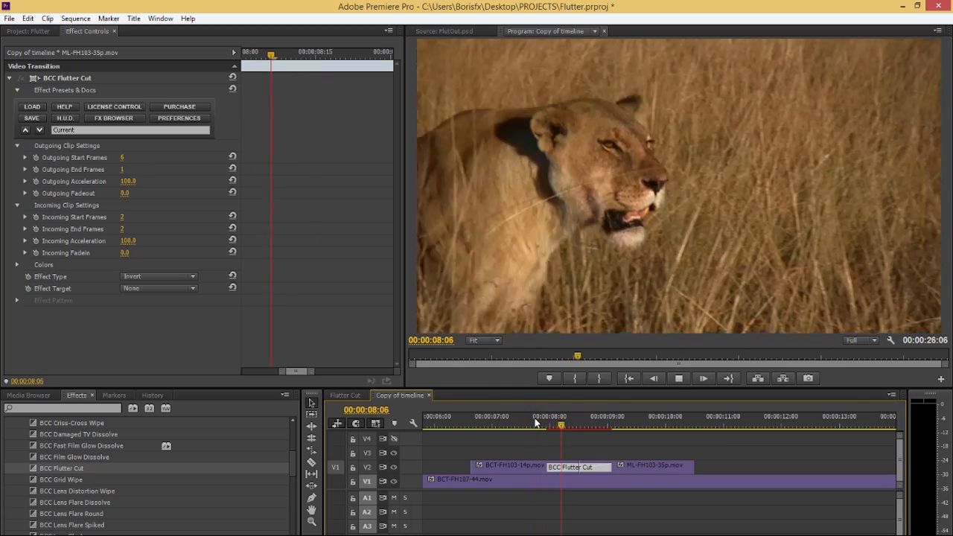
{"action": "left_click", "coordinate": [540, 422]}
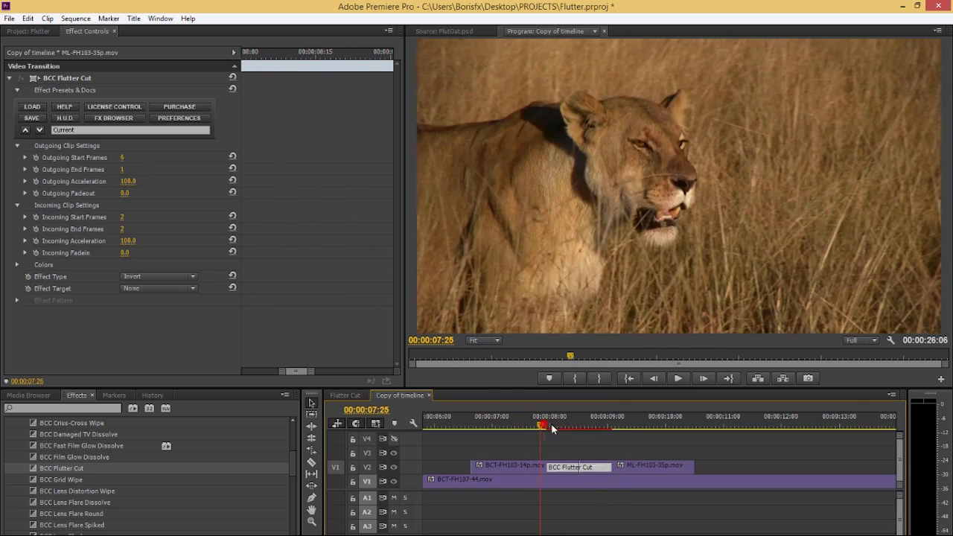
{"action": "left_click", "coordinate": [551, 423]}
Preview the transition with Incoming Fadein set to 100, and return Incoming Fadein to 0
{"action": "left_click", "coordinate": [80, 253]}
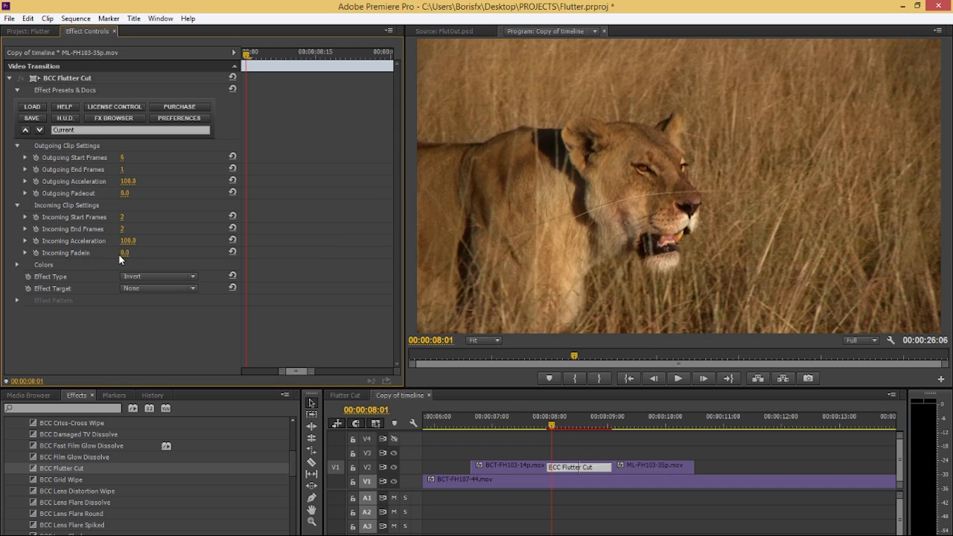
{"action": "left_click_drag", "start_coordinate": [126, 253], "coordinate": [208, 250]}
{"action": "left_click", "coordinate": [547, 422]}
{"action": "key", "text": "space"}
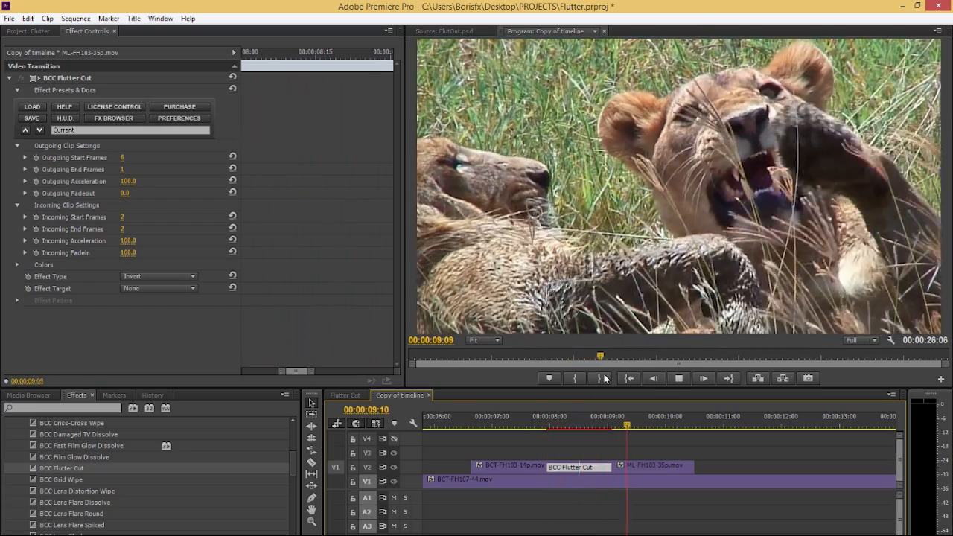
{"action": "left_click", "coordinate": [546, 423]}
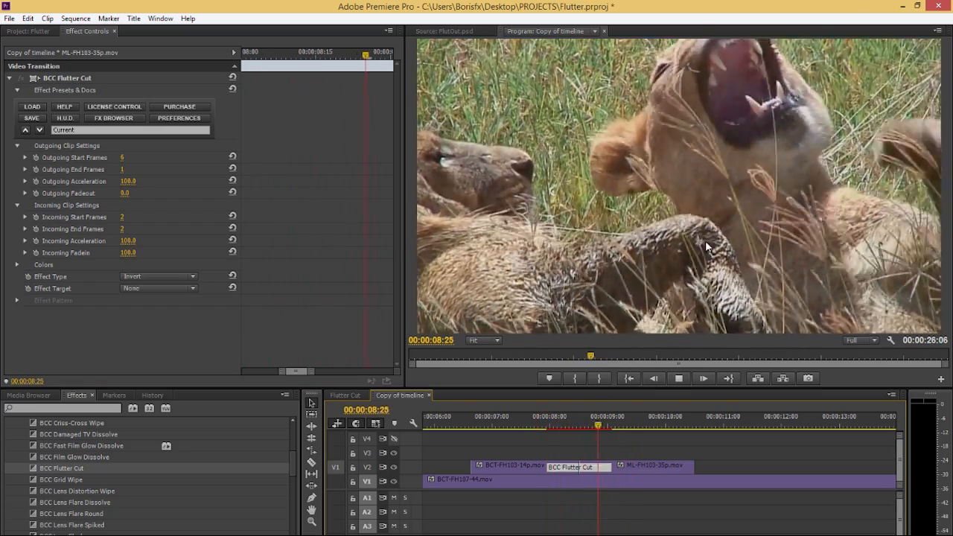
{"action": "key", "text": "space"}
{"action": "left_click", "coordinate": [549, 422]}
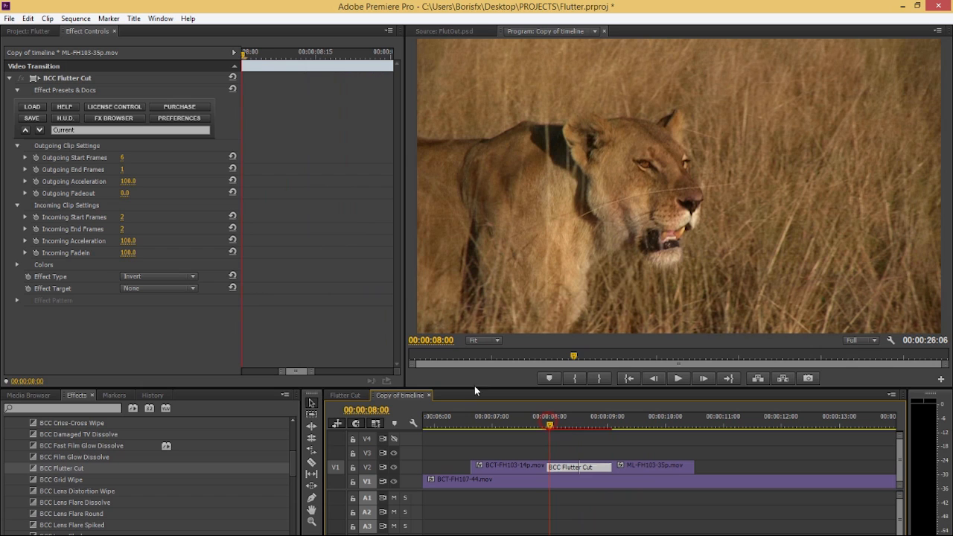
{"action": "left_click", "coordinate": [128, 253]}
{"action": "key", "text": "Return"}
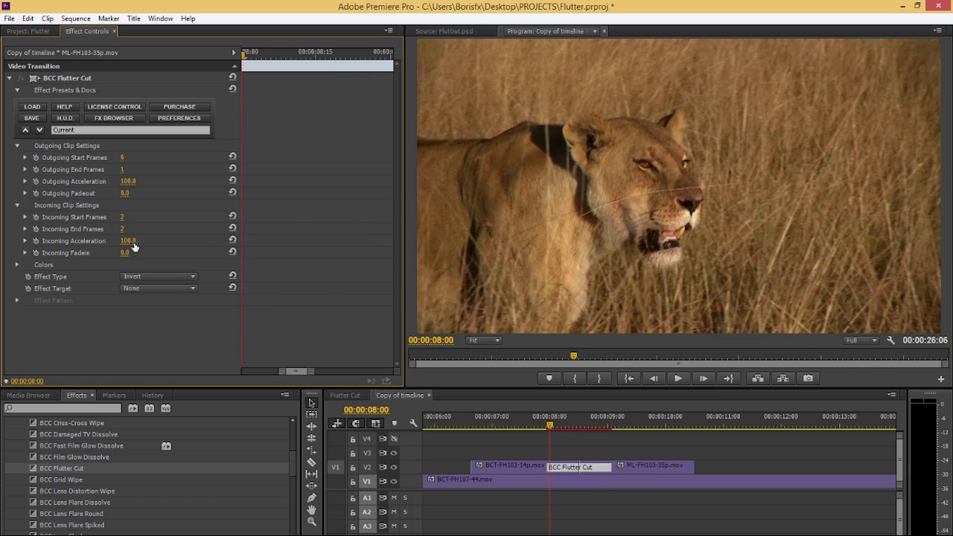
Preview the transition with Outgoing Fadeout set to 100, and return Outgoing Fadeout to 0
{"action": "left_click", "coordinate": [125, 193]}
{"action": "type", "text": "100"}
{"action": "left_click", "coordinate": [542, 425]}
{"action": "key", "text": "space"}
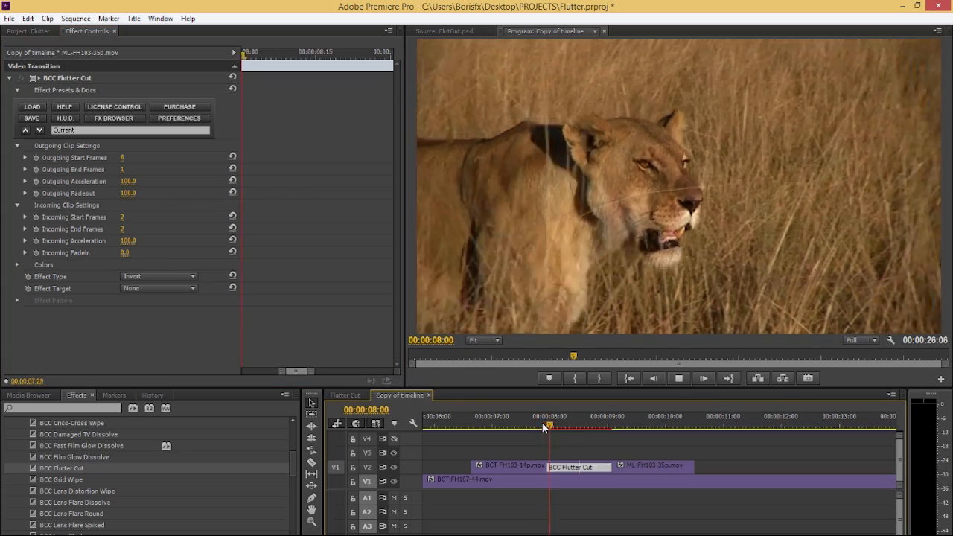
{"action": "left_click", "coordinate": [550, 416]}
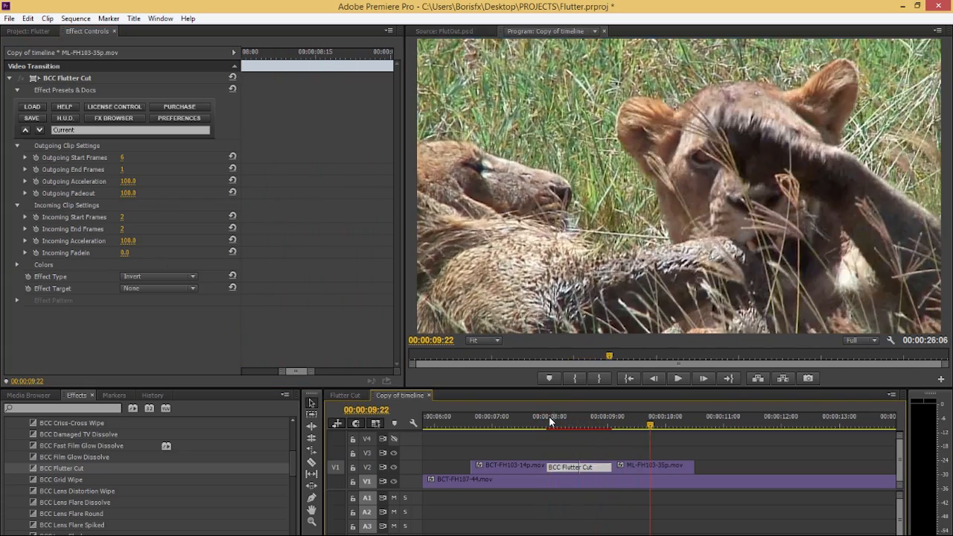
{"action": "left_click", "coordinate": [557, 425]}
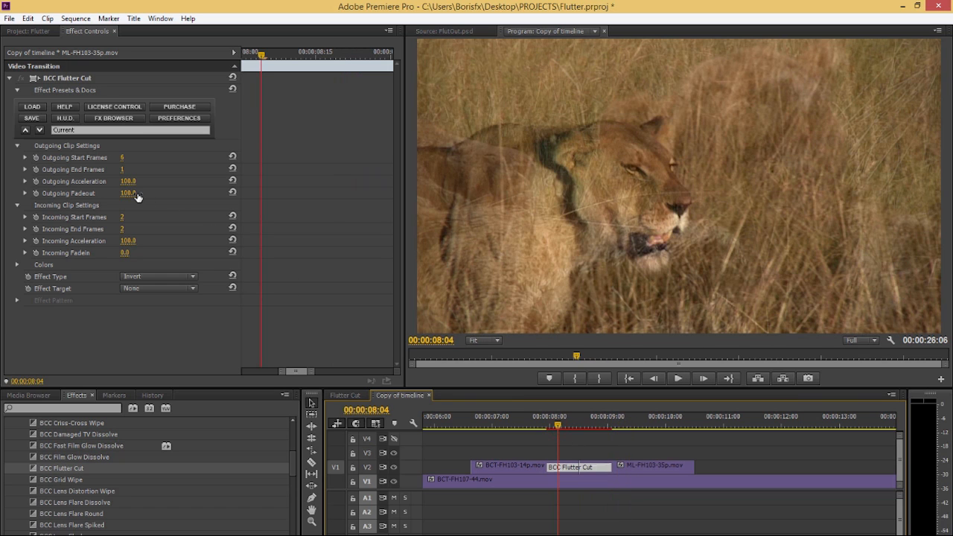
{"action": "left_click", "coordinate": [128, 193]}
{"action": "type", "text": "0"}
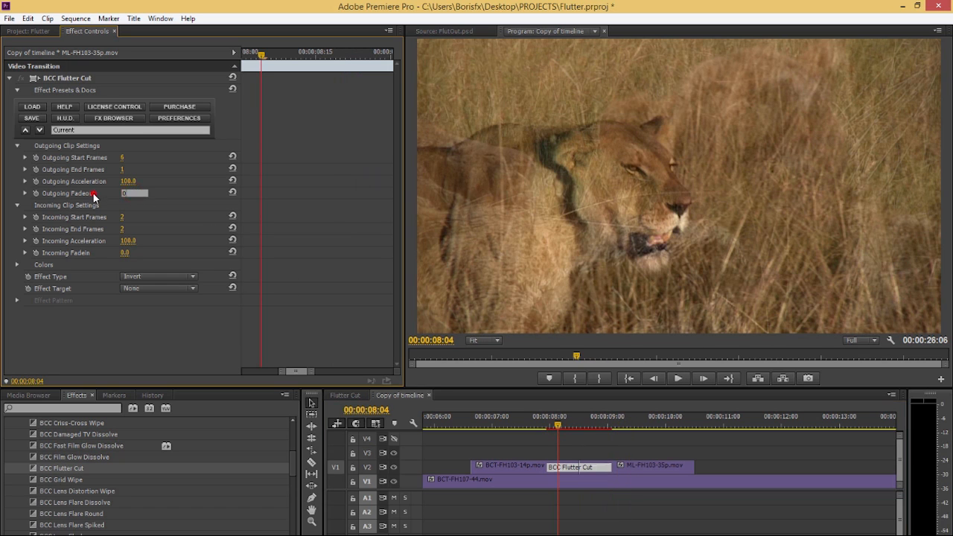
{"action": "left_click", "coordinate": [89, 193]}
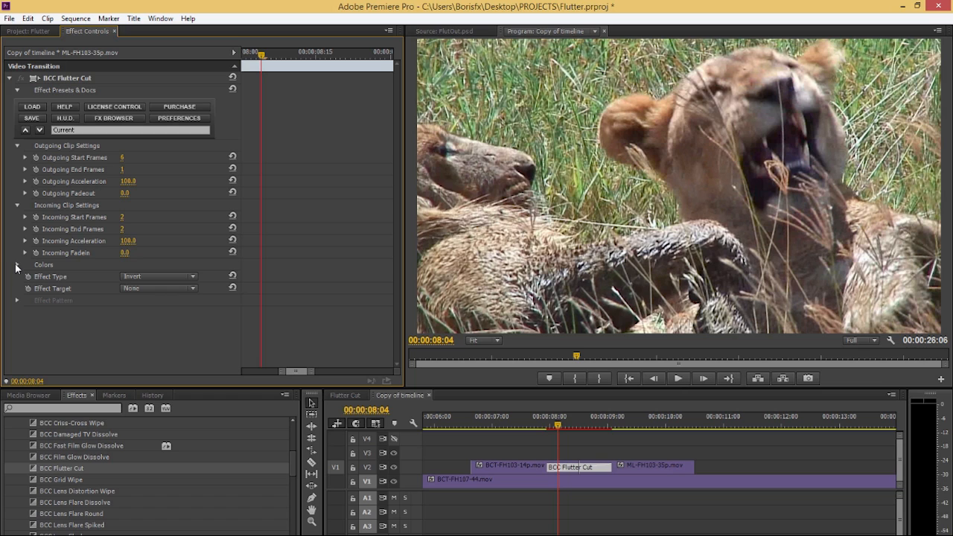
In the transition's Colors settings, set Color 1 Frames to 2 and Color 1 Order to After Outgoing
{"action": "left_click", "coordinate": [16, 265]}
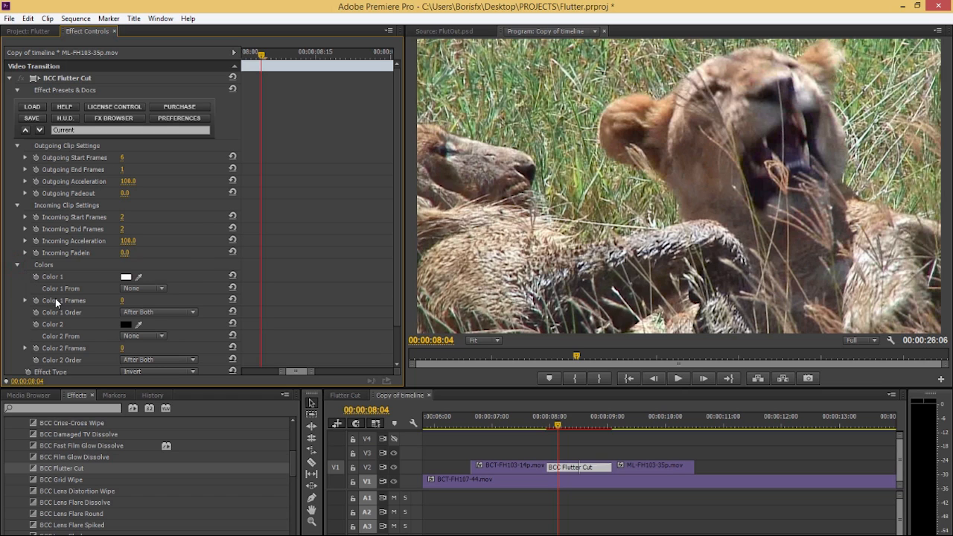
{"action": "scroll", "coordinate": [58, 297], "scroll_direction": "down", "scroll_amount": 2}
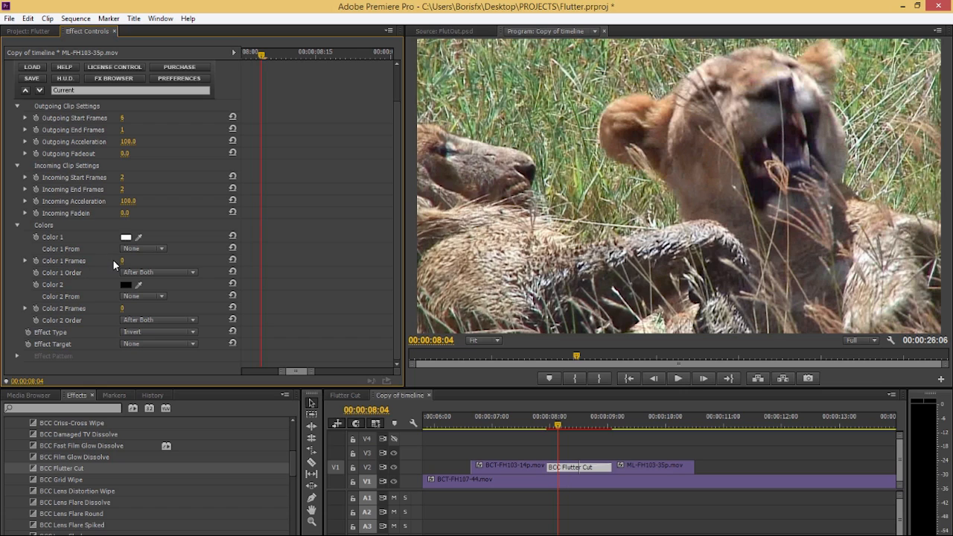
{"action": "left_click", "coordinate": [122, 261]}
{"action": "type", "text": "2"}
{"action": "key", "text": "Return"}
{"action": "left_click", "coordinate": [149, 275]}
{"action": "left_click", "coordinate": [160, 298]}
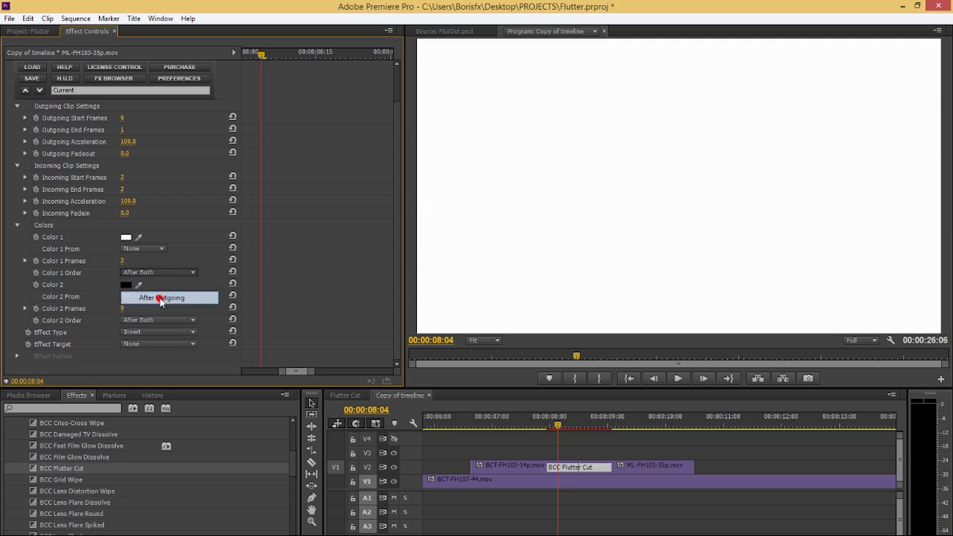
Step frame by frame through the transition to examine where the Color 1 frames fall between the outgoing and incoming clips
{"action": "left_click", "coordinate": [541, 427]}
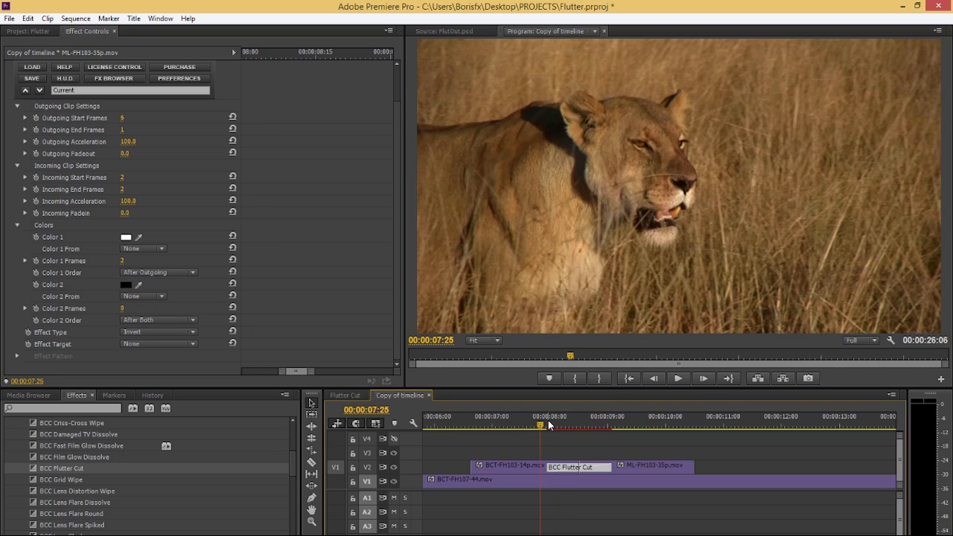
{"action": "left_click_drag", "start_coordinate": [546, 422], "coordinate": [548, 425]}
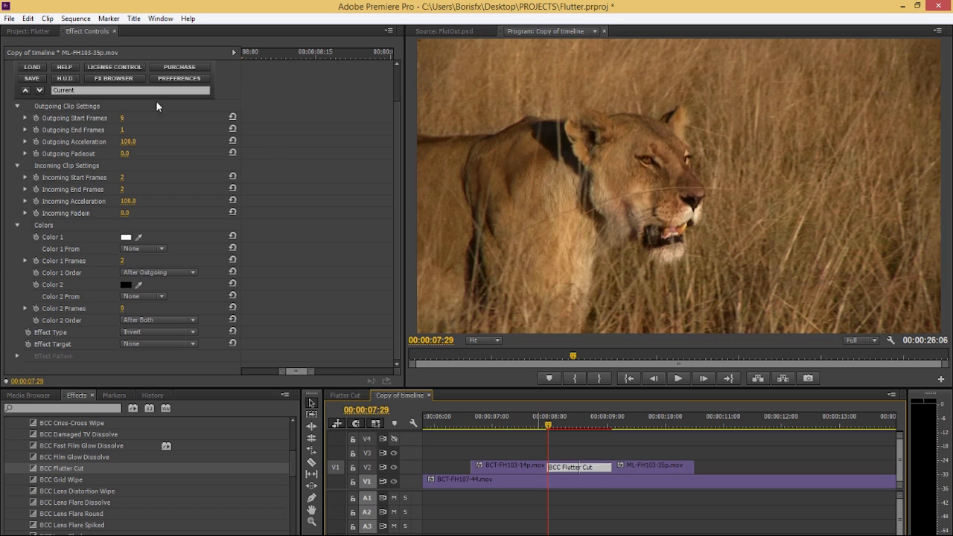
{"action": "left_click", "coordinate": [559, 430]}
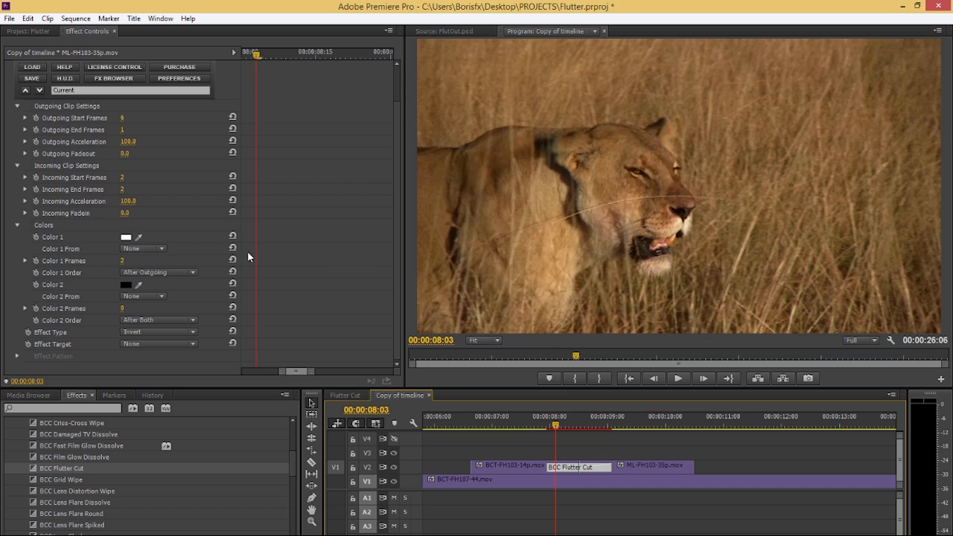
{"action": "key", "text": "Right"}
{"action": "key", "text": "Right"}
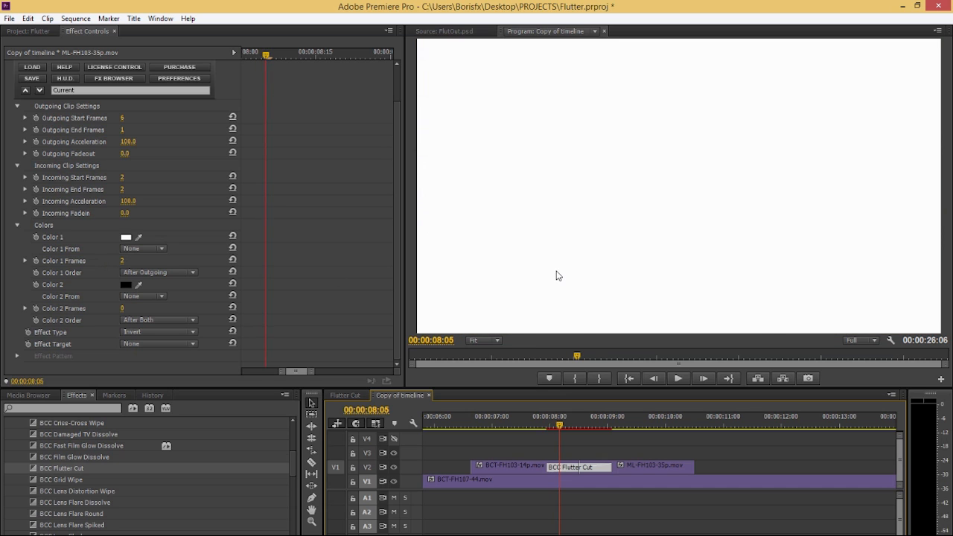
{"action": "key", "text": "Right"}
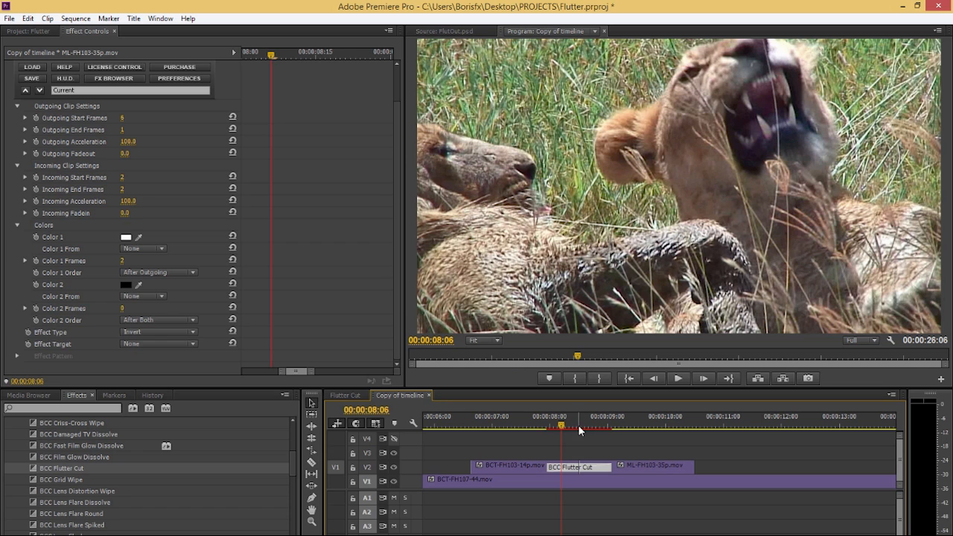
{"action": "key", "text": "Right"}
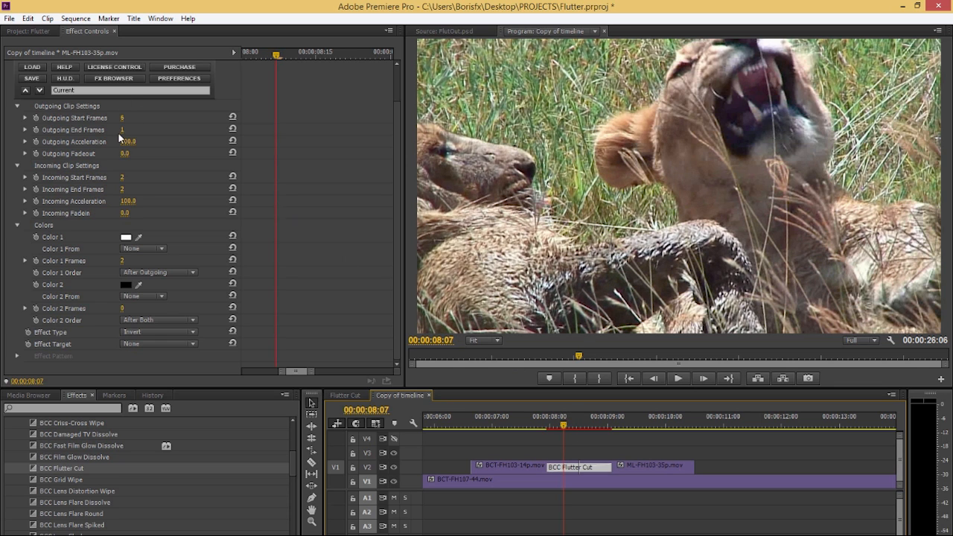
{"action": "key", "text": "Right"}
{"action": "key", "text": "Right"}
{"action": "key", "text": "Right"}
{"action": "key", "text": "Right"}
{"action": "key", "text": "Right"}
{"action": "key", "text": "Right"}
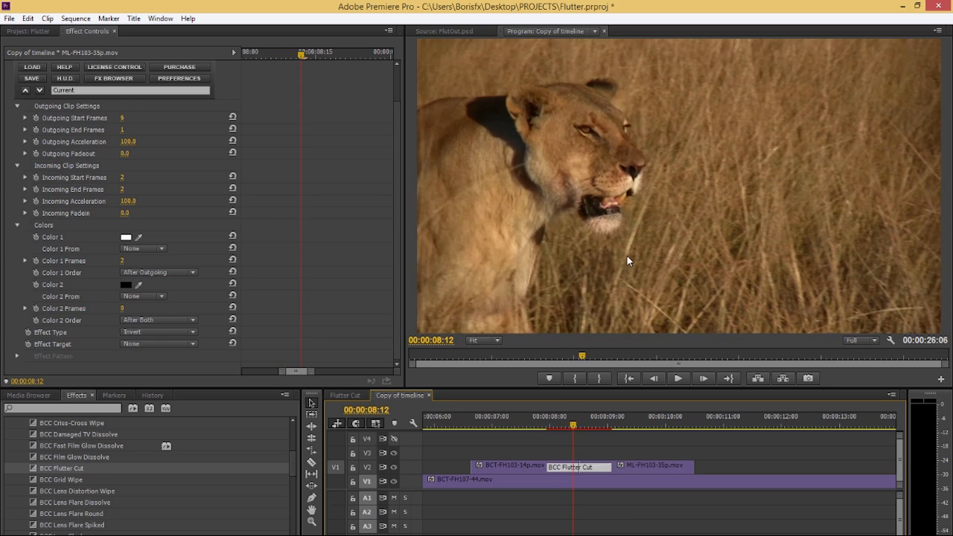
{"action": "key", "text": "Right"}
{"action": "key", "text": "Right"}
{"action": "key", "text": "Right"}
{"action": "key", "text": "Right"}
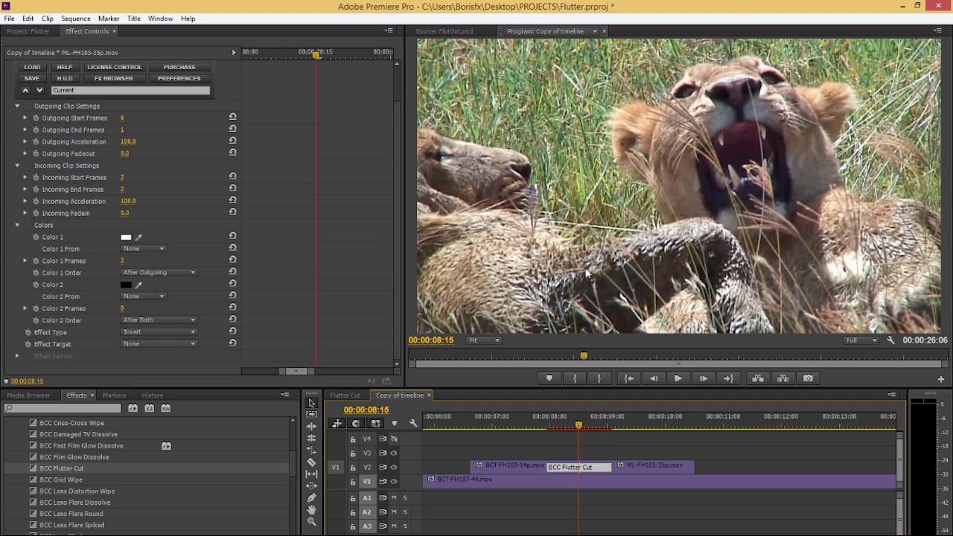
{"action": "key", "text": "Right"}
{"action": "key", "text": "Right"}
{"action": "key", "text": "Right"}
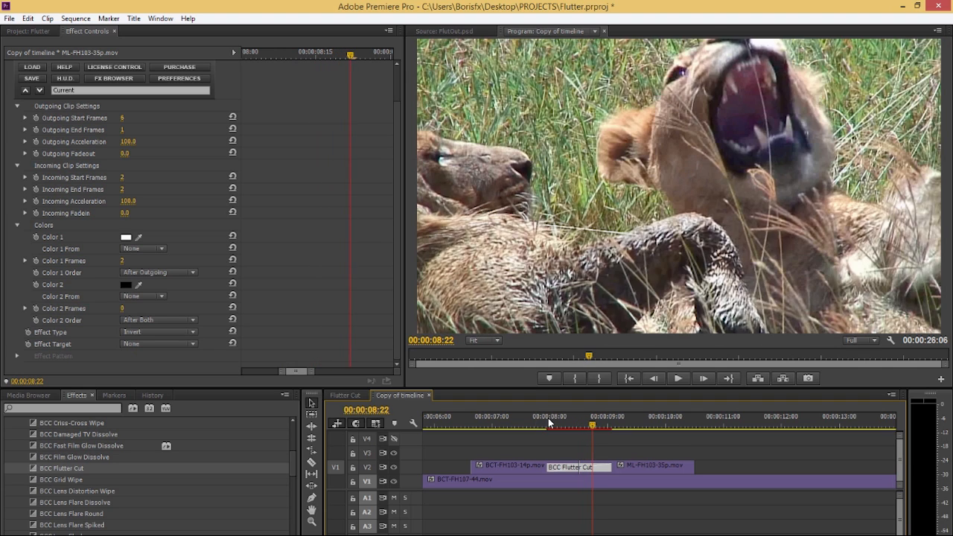
Set the transition's Color 1 From source to Video 1 and preview the transition
{"action": "left_click", "coordinate": [548, 419]}
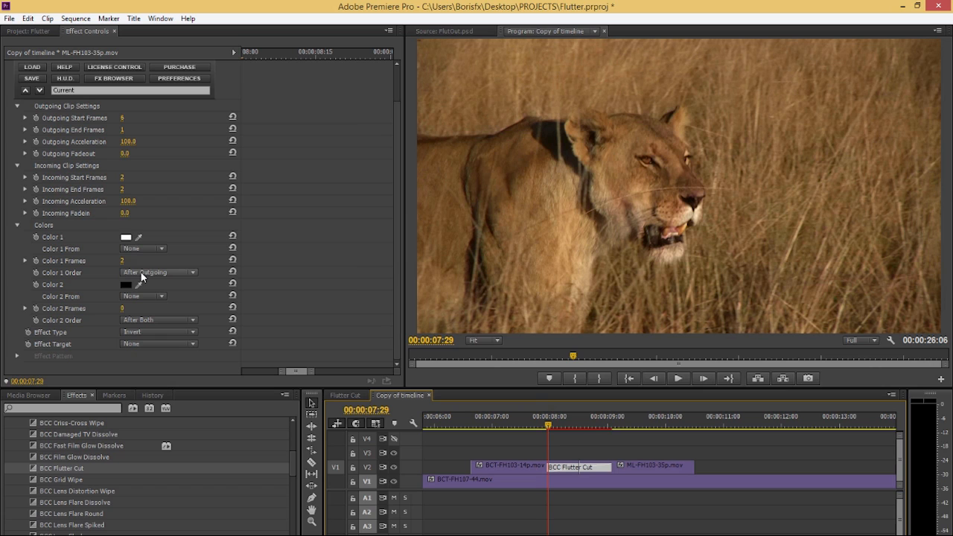
{"action": "left_click", "coordinate": [149, 249]}
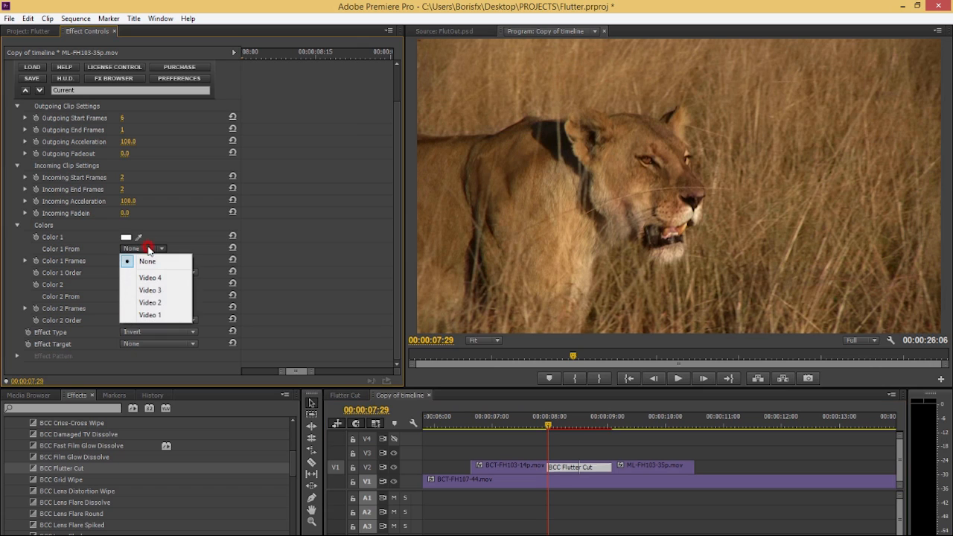
{"action": "left_click", "coordinate": [159, 315]}
{"action": "left_click", "coordinate": [554, 425]}
{"action": "left_click_drag", "start_coordinate": [554, 426], "coordinate": [557, 426]}
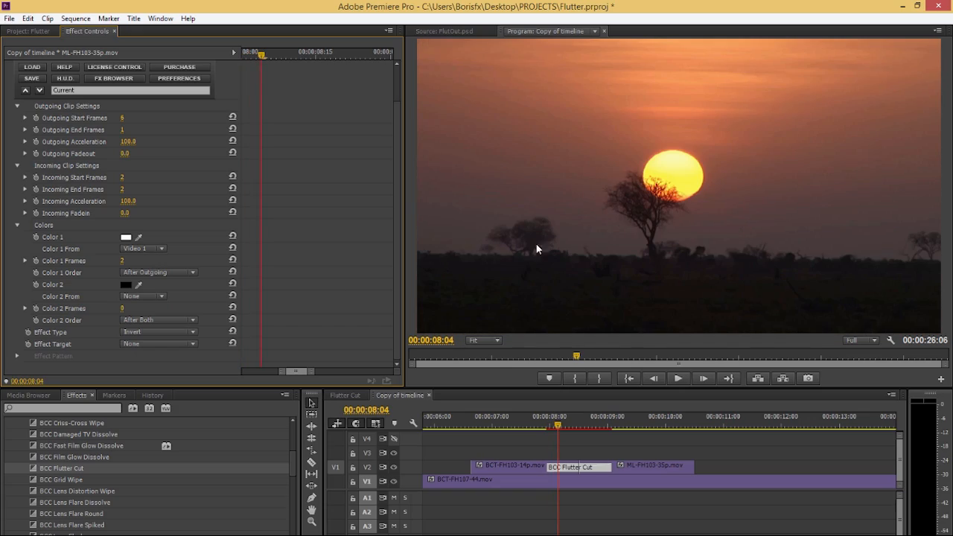
{"action": "key", "text": "space"}
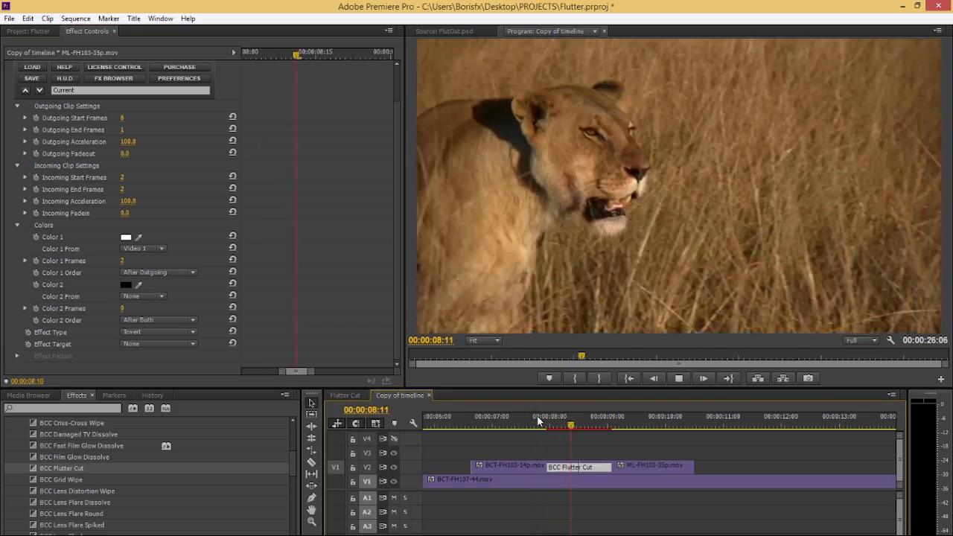
Locate the filter version of BCC Flutter Cut in the video effects list
{"action": "left_click", "coordinate": [558, 425]}
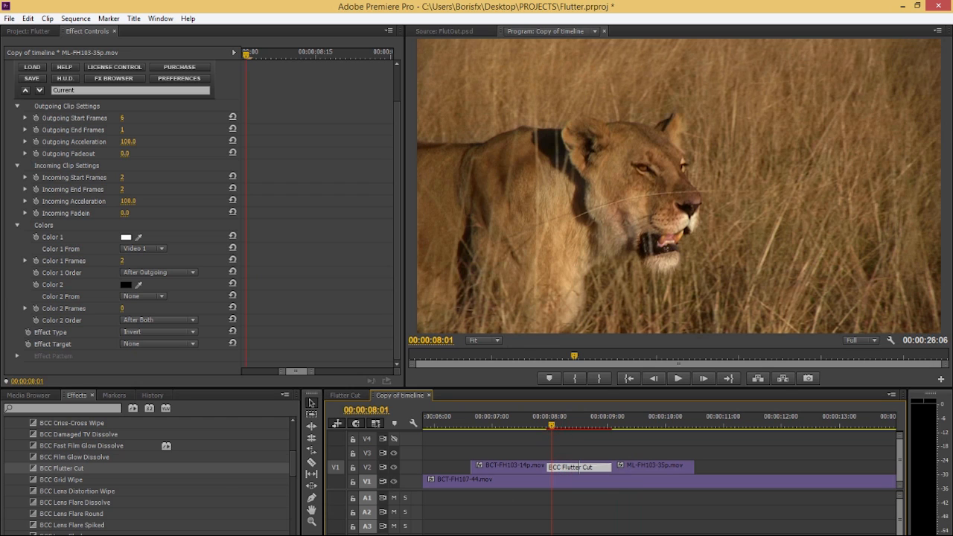
{"action": "scroll", "coordinate": [67, 472], "scroll_direction": "up", "scroll_amount": 5}
{"action": "left_click", "coordinate": [9, 457]}
{"action": "scroll", "coordinate": [28, 488], "scroll_direction": "down", "scroll_amount": 7}
{"action": "scroll", "coordinate": [28, 487], "scroll_direction": "up", "scroll_amount": 3}
{"action": "left_click", "coordinate": [15, 480]}
{"action": "scroll", "coordinate": [15, 482], "scroll_direction": "down", "scroll_amount": 1}
{"action": "scroll", "coordinate": [16, 481], "scroll_direction": "down", "scroll_amount": 2}
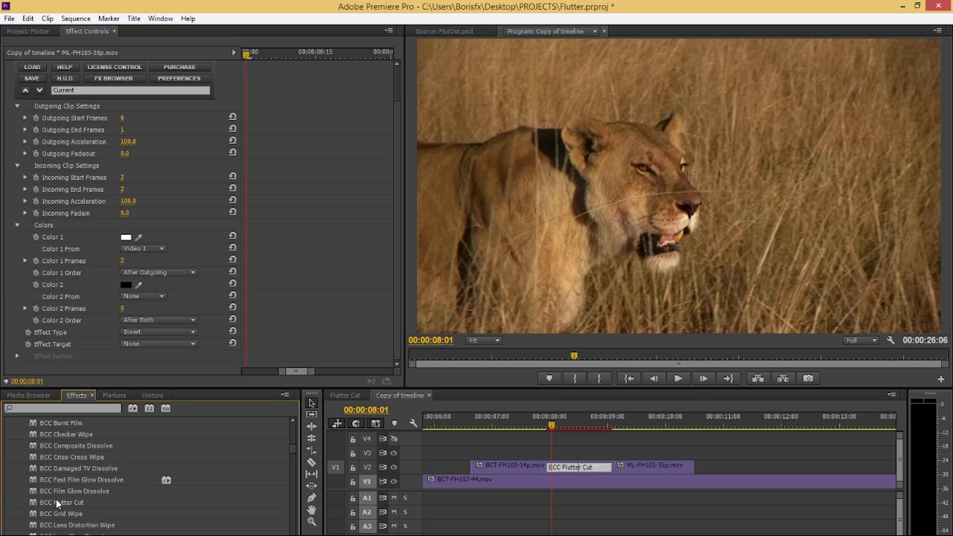
{"action": "scroll", "coordinate": [58, 504], "scroll_direction": "down", "scroll_amount": 2}
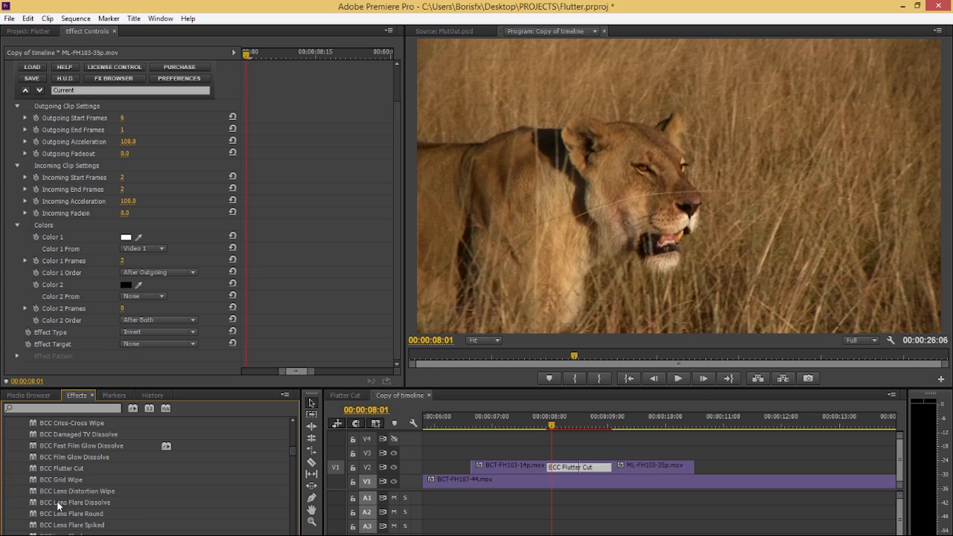
{"action": "left_click", "coordinate": [63, 469]}
Locate the transition version of BCC Flutter Cut in the video transitions list
{"action": "scroll", "coordinate": [33, 481], "scroll_direction": "up", "scroll_amount": 3}
{"action": "left_click", "coordinate": [15, 457]}
{"action": "scroll", "coordinate": [15, 457], "scroll_direction": "up", "scroll_amount": 6}
{"action": "left_click", "coordinate": [11, 459]}
{"action": "scroll", "coordinate": [33, 466], "scroll_direction": "down", "scroll_amount": 5}
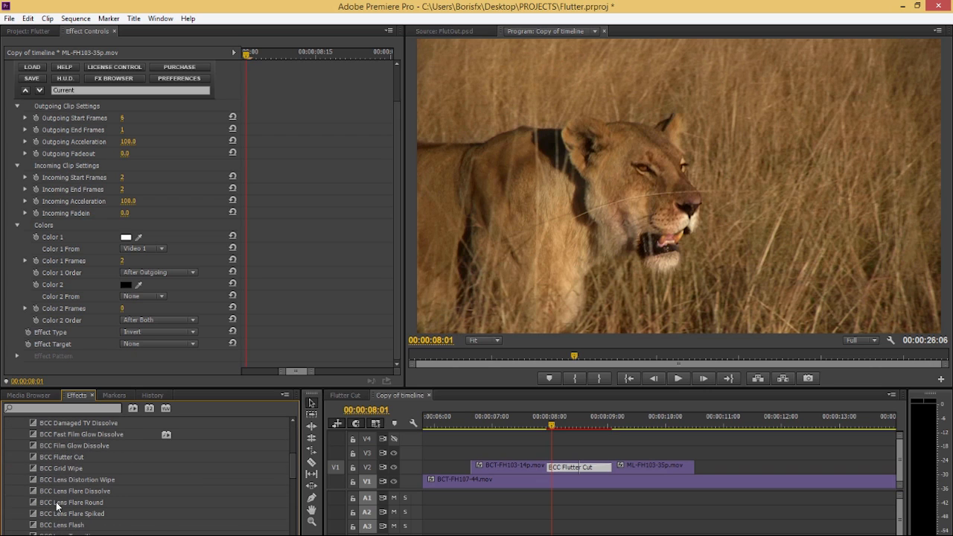
{"action": "left_click", "coordinate": [69, 457]}
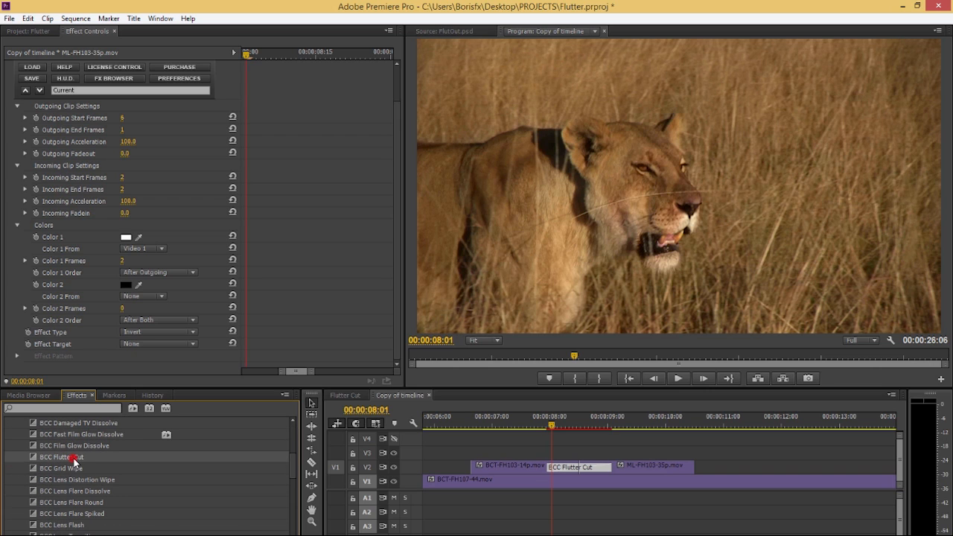
Set the Flutter Cut transition's Color 1 From source to None and step frame by frame through the transition to check it
{"action": "left_click", "coordinate": [560, 426]}
{"action": "mouse_move", "coordinate": [562, 428]}
{"action": "left_mouse_down"}
{"action": "mouse_move", "coordinate": [581, 418]}
{"action": "mouse_move", "coordinate": [563, 427]}
{"action": "left_mouse_up"}
{"action": "left_click", "coordinate": [143, 248]}
{"action": "left_click", "coordinate": [149, 260]}
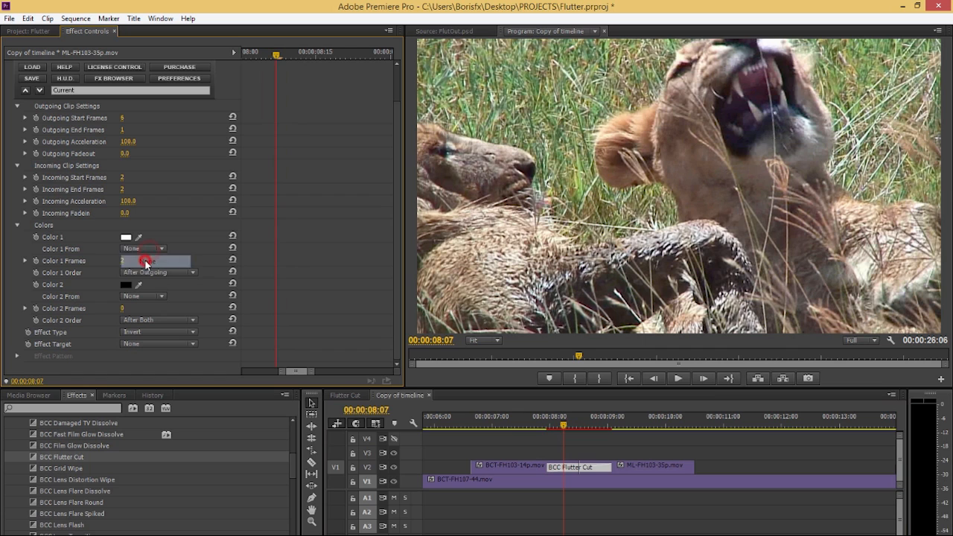
{"action": "key", "text": "Right"}
{"action": "key", "text": "Right"}
{"action": "key", "text": "Right"}
{"action": "key", "text": "Right"}
{"action": "key", "text": "Right"}
{"action": "key", "text": "Right"}
{"action": "key", "text": "Right"}
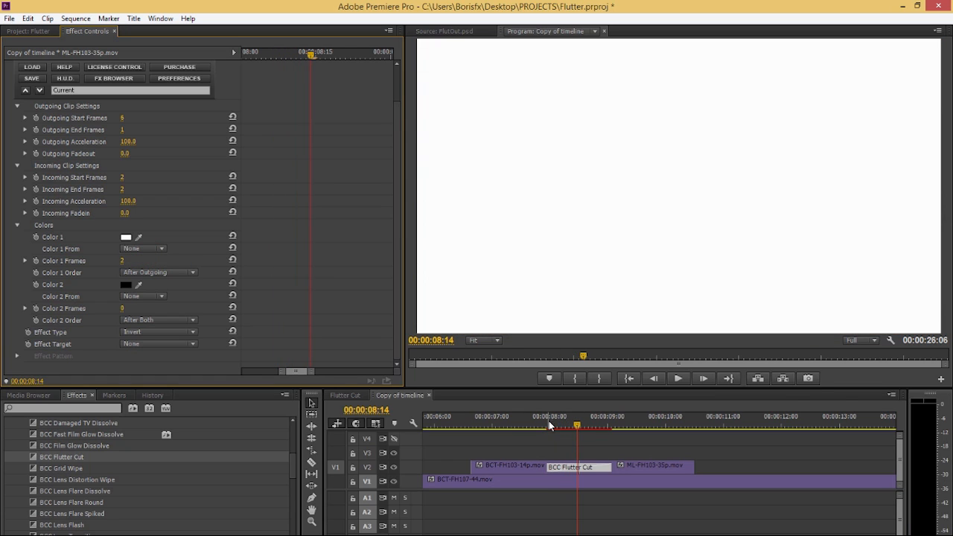
Set the transition's Color 2 Frames to 1 with Color 2 Order at After Both
{"action": "left_click", "coordinate": [125, 308]}
{"action": "key", "text": "Return"}
{"action": "left_click", "coordinate": [140, 320]}
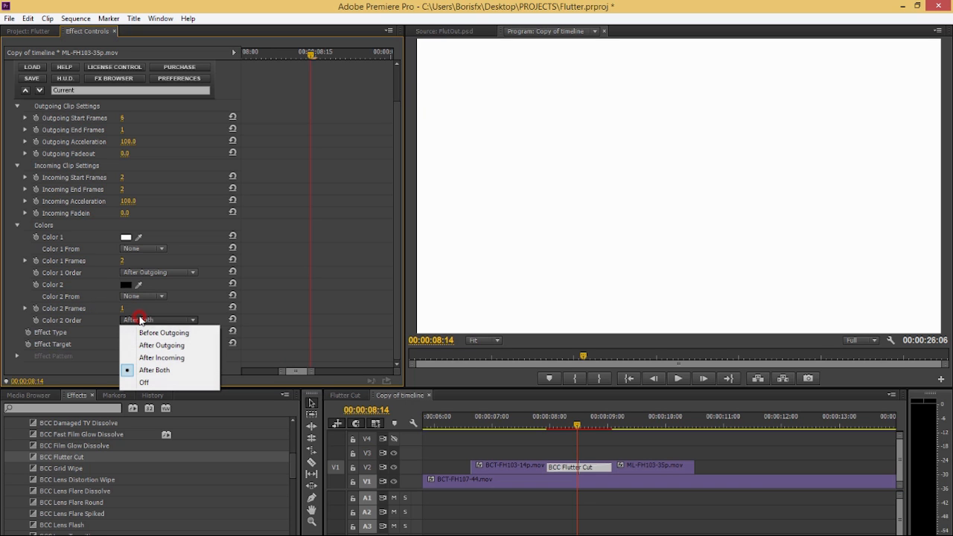
{"action": "left_click", "coordinate": [143, 370]}
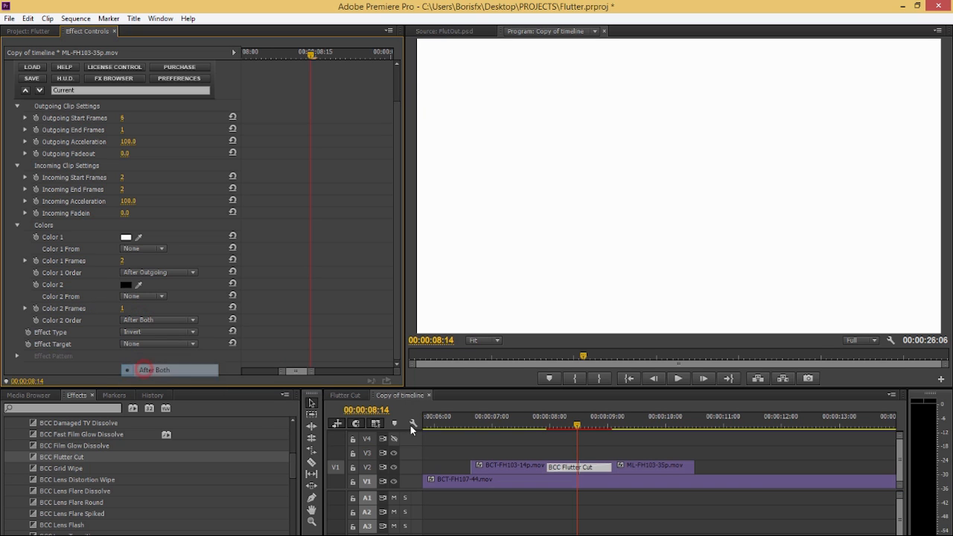
Step frame by frame from the start of the transition to examine where the black Color 2 frames fall around both clips
{"action": "left_click", "coordinate": [540, 426]}
{"action": "key", "text": "Right"}
{"action": "key", "text": "Right"}
{"action": "key", "text": "Right"}
{"action": "key", "text": "Right"}
{"action": "key", "text": "Right"}
{"action": "key", "text": "Right"}
{"action": "key", "text": "Right"}
{"action": "key", "text": "Right"}
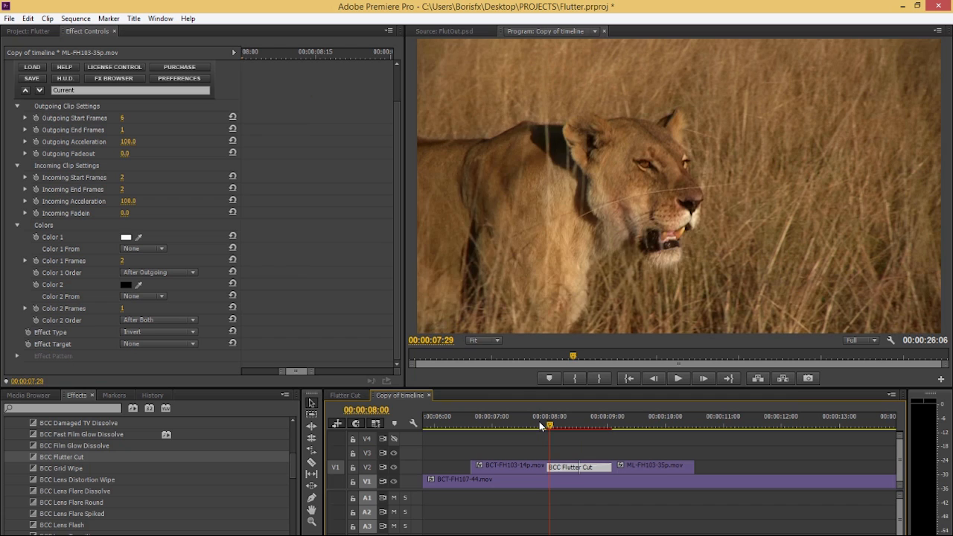
{"action": "key", "text": "Right"}
{"action": "key", "text": "Right"}
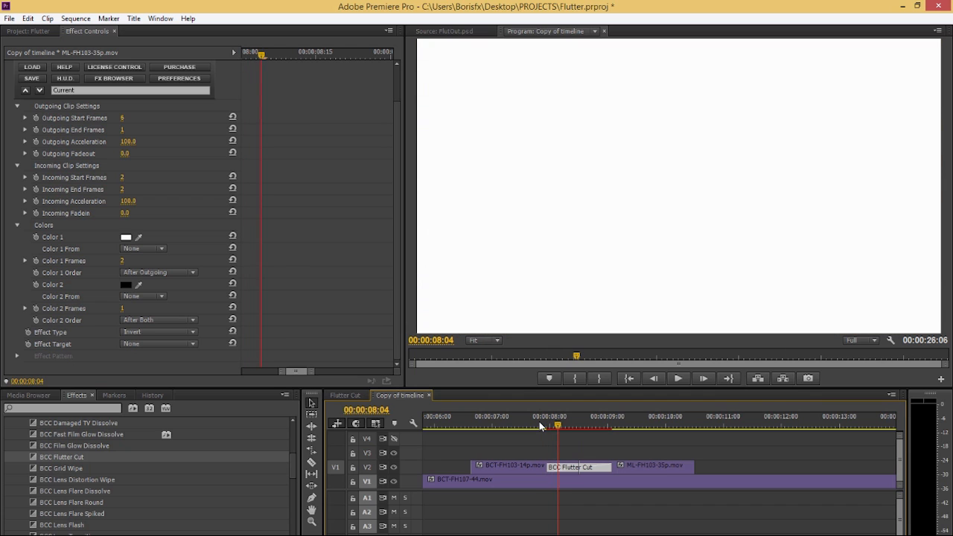
{"action": "key", "text": "Right"}
{"action": "key", "text": "Right"}
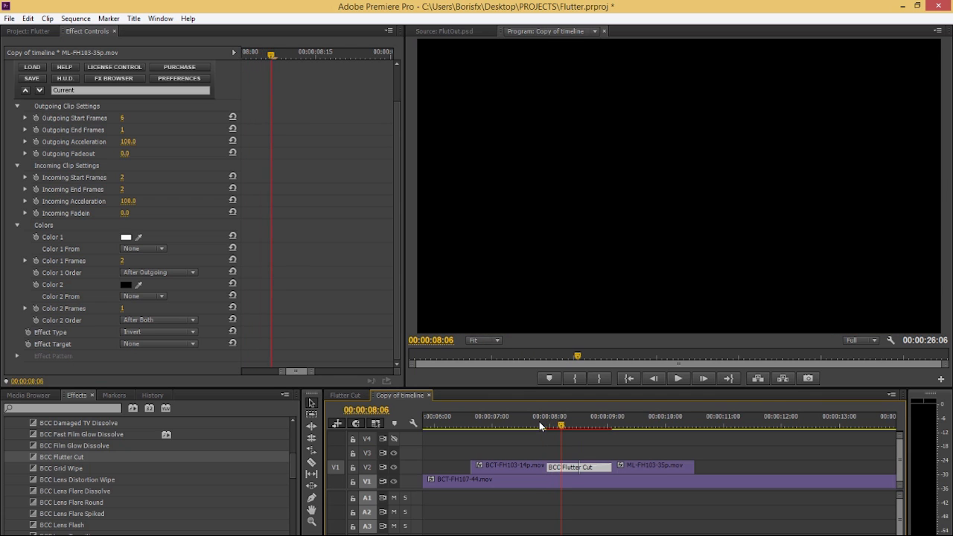
{"action": "key", "text": "Right"}
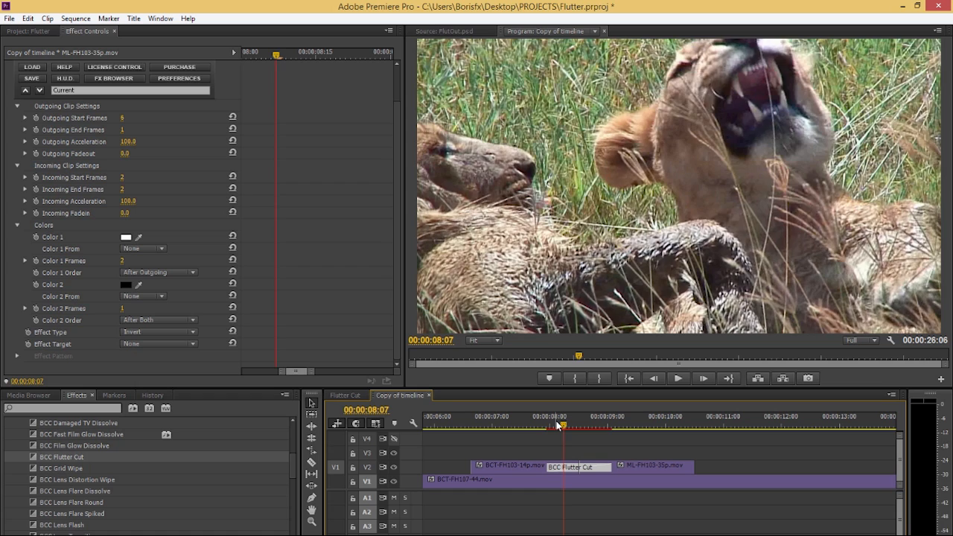
{"action": "key", "text": "Right"}
{"action": "key", "text": "Right"}
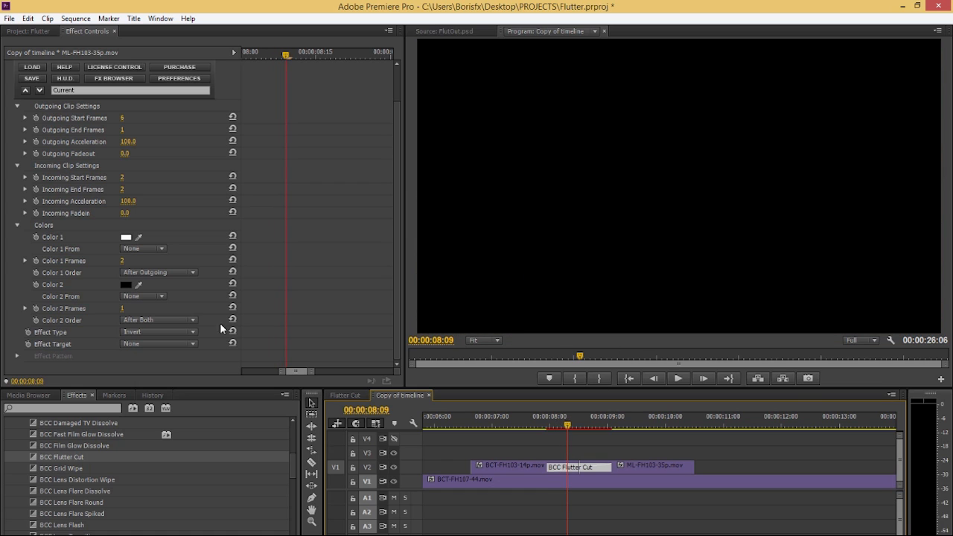
Review the Color 2 Order options and step frame by frame through the rest of the transition
{"action": "left_click", "coordinate": [132, 324]}
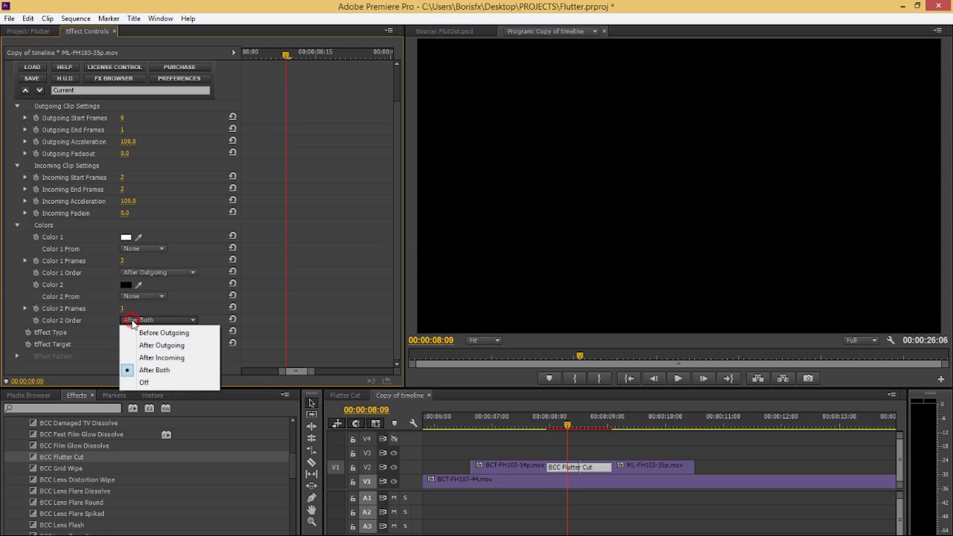
{"action": "left_click", "coordinate": [108, 320]}
{"action": "key", "text": "Right"}
{"action": "key", "text": "Right"}
{"action": "key", "text": "Right"}
{"action": "key", "text": "Right"}
{"action": "key", "text": "Right"}
{"action": "key", "text": "Right"}
{"action": "key", "text": "Right"}
{"action": "key", "text": "Right"}
{"action": "key", "text": "Right"}
{"action": "key", "text": "Right"}
{"action": "key", "text": "Right"}
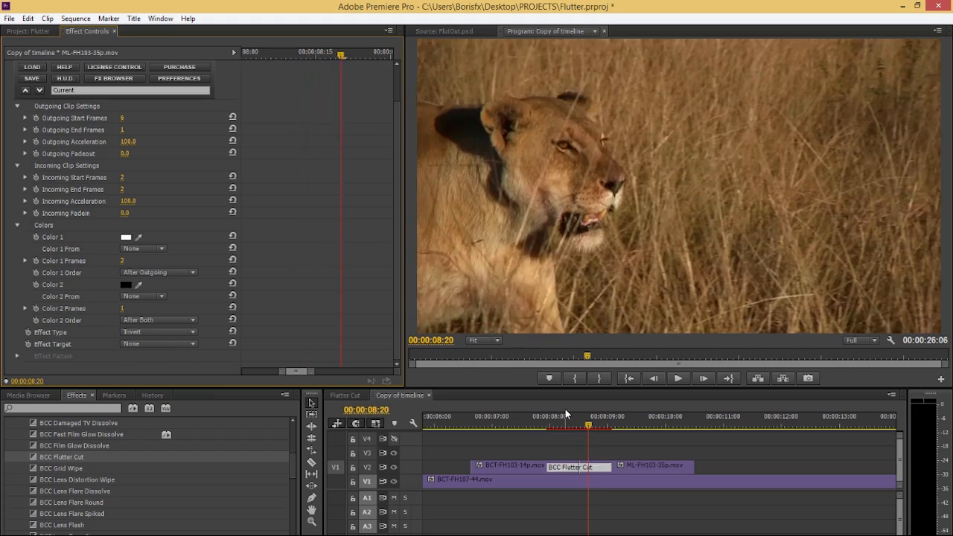
{"action": "key", "text": "Right"}
Play the transition from its start to preview the combined Color 1 and Color 2 flashes
{"action": "left_click", "coordinate": [543, 420]}
{"action": "key", "text": "space"}
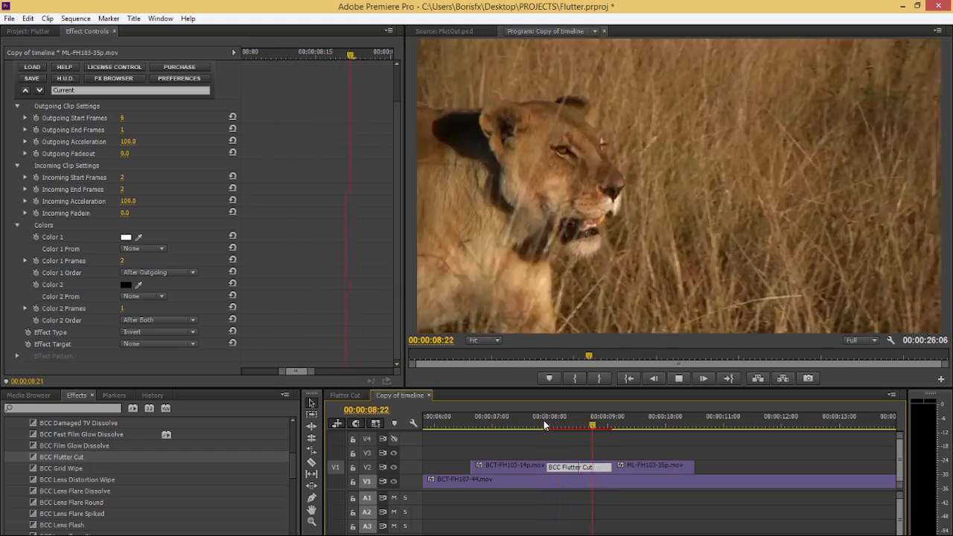
{"action": "left_click", "coordinate": [553, 426]}
{"action": "key", "text": "space"}
{"action": "key", "text": "space"}
{"action": "mouse_move", "coordinate": [550, 425]}
{"action": "left_mouse_down"}
{"action": "mouse_move", "coordinate": [558, 427]}
{"action": "mouse_move", "coordinate": [548, 422]}
{"action": "left_mouse_up"}
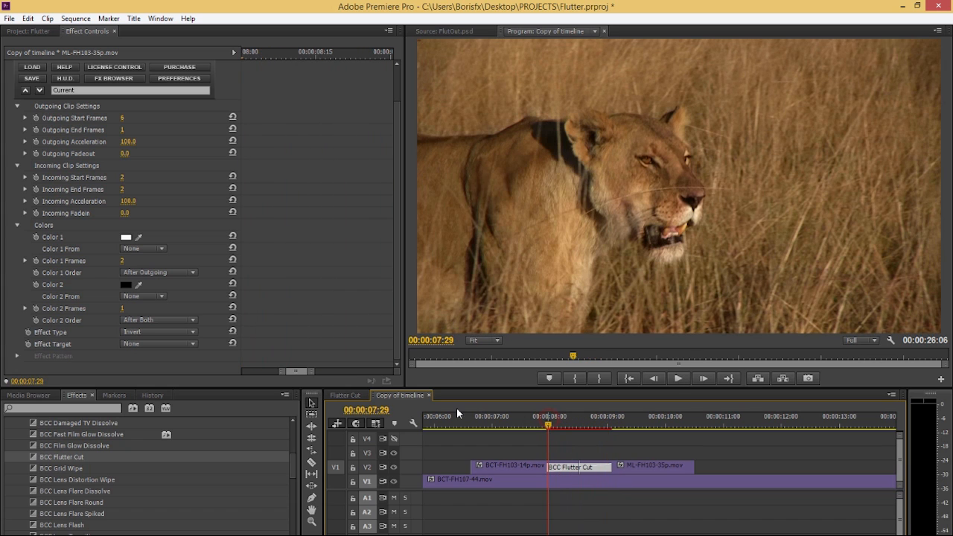
Review the Effect Type options, keep Invert, set Effect Target to Outgoing and preview the transition
{"action": "left_click", "coordinate": [121, 333]}
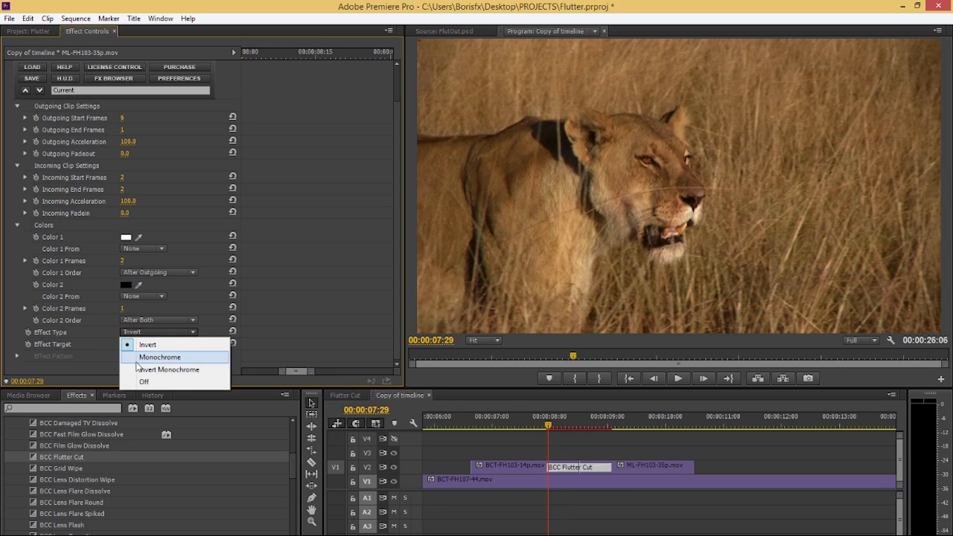
{"action": "left_click", "coordinate": [86, 335]}
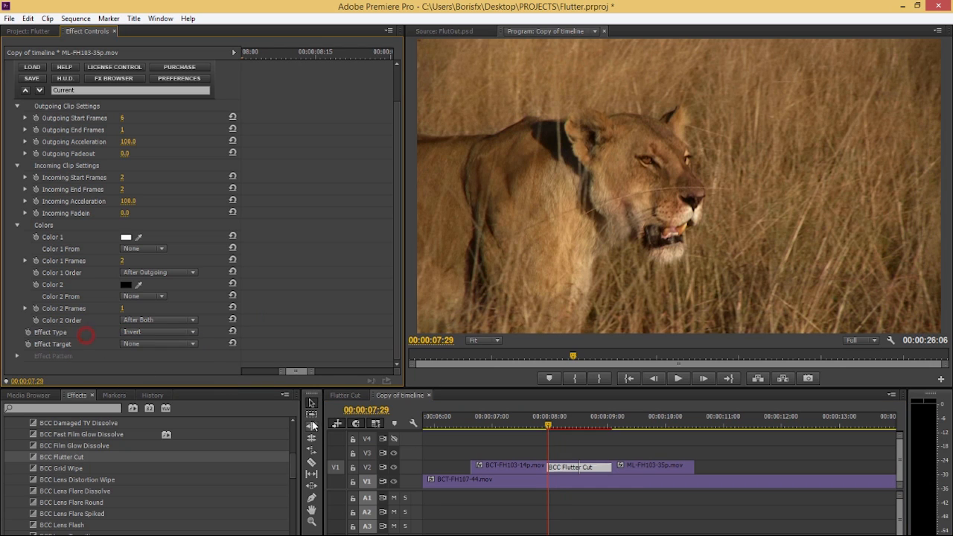
{"action": "left_click", "coordinate": [135, 345]}
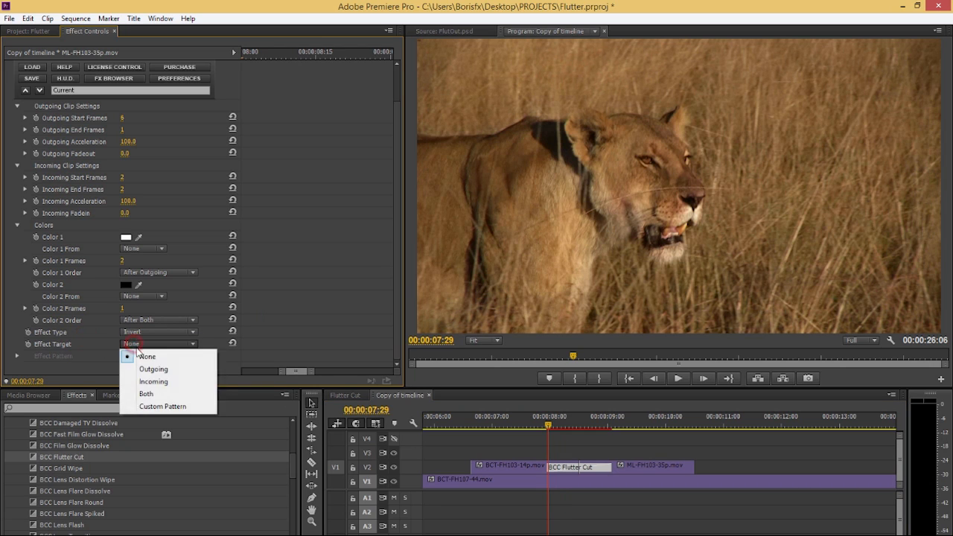
{"action": "left_click", "coordinate": [153, 370]}
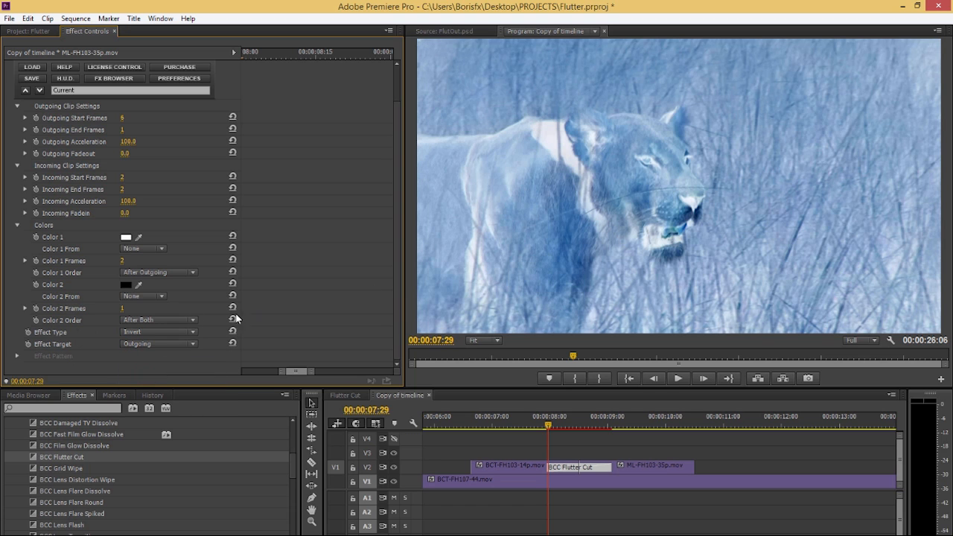
{"action": "key", "text": "Right"}
{"action": "key", "text": "Right"}
{"action": "key", "text": "Right"}
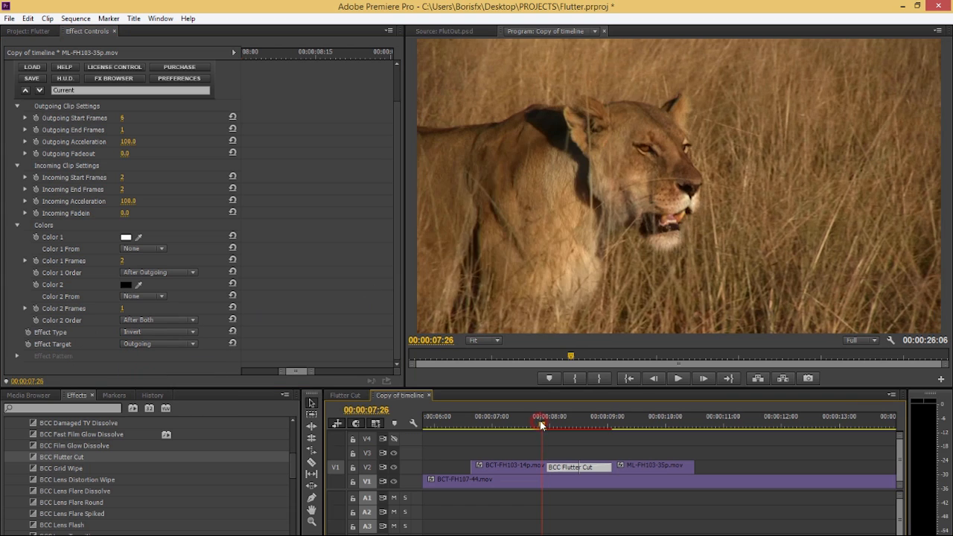
{"action": "key", "text": "space"}
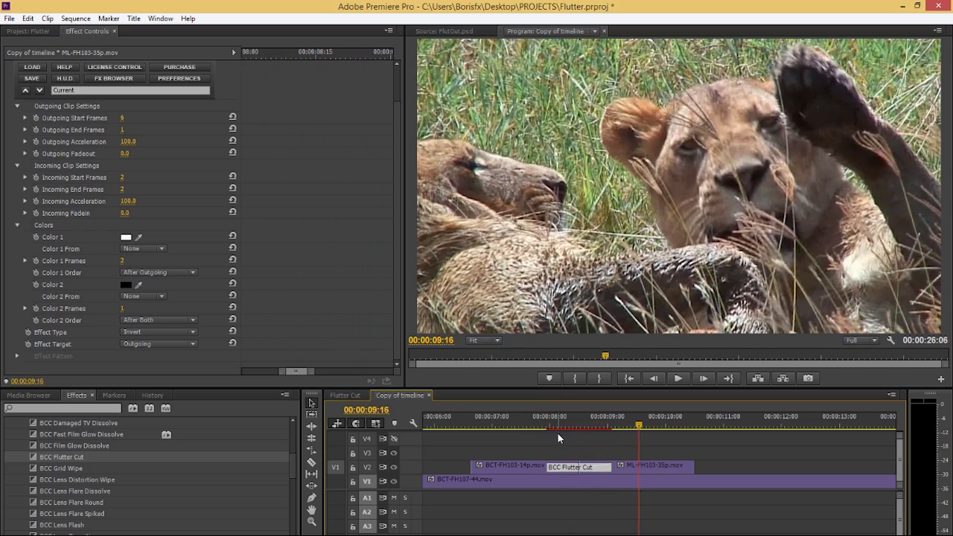
Set Effect Type to Monochrome, step through the affected outgoing frames and play the transition
{"action": "left_click", "coordinate": [538, 422]}
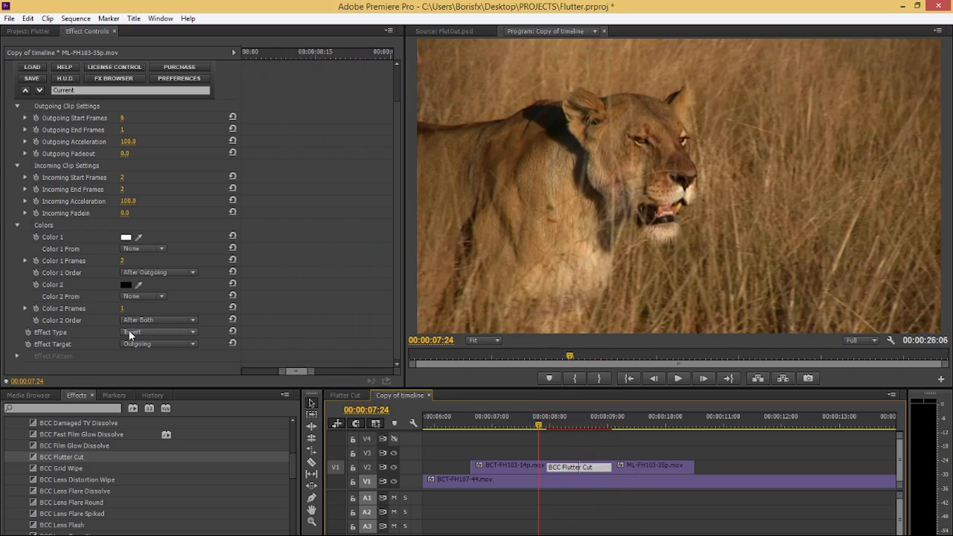
{"action": "left_click", "coordinate": [129, 335]}
{"action": "left_click", "coordinate": [149, 355]}
{"action": "key", "text": "Right"}
{"action": "key", "text": "Right"}
{"action": "key", "text": "Right"}
{"action": "key", "text": "Right"}
{"action": "key", "text": "Right"}
{"action": "key", "text": "Right"}
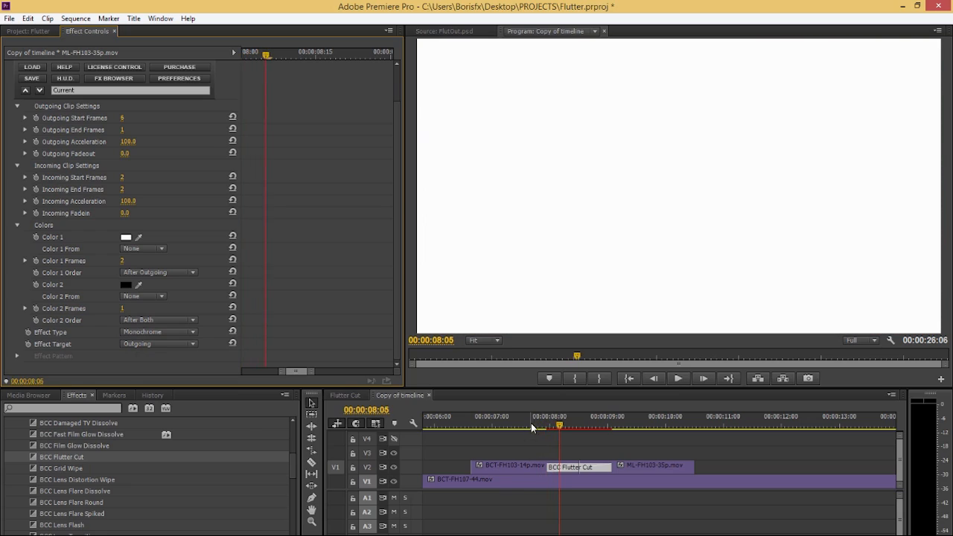
{"action": "key", "text": "space"}
{"action": "left_click", "coordinate": [545, 422]}
{"action": "key", "text": "space"}
Set Effect Type to Invert Monochrome and preview the transition
{"action": "left_click", "coordinate": [546, 423]}
{"action": "left_click", "coordinate": [159, 331]}
{"action": "left_click", "coordinate": [149, 367]}
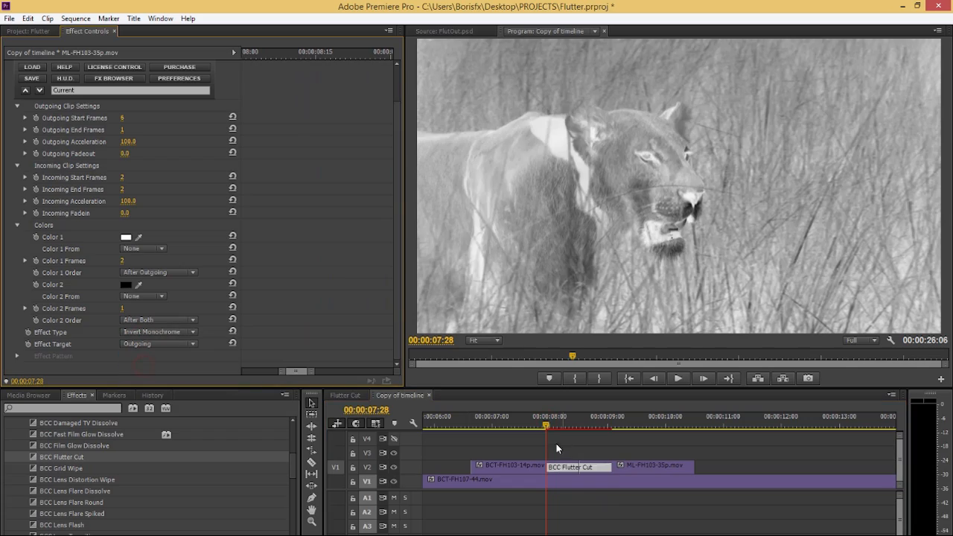
{"action": "key", "text": "space"}
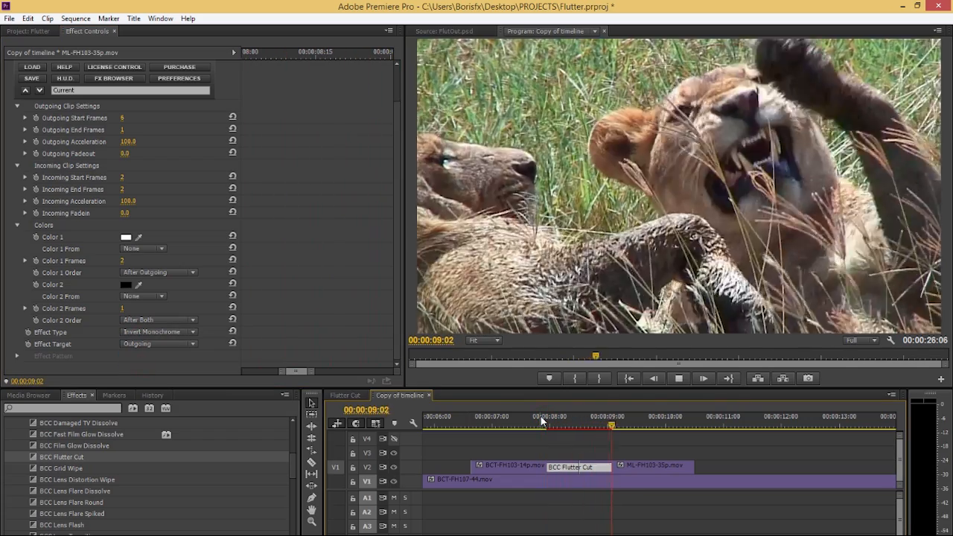
{"action": "left_click_drag", "start_coordinate": [541, 416], "coordinate": [560, 428]}
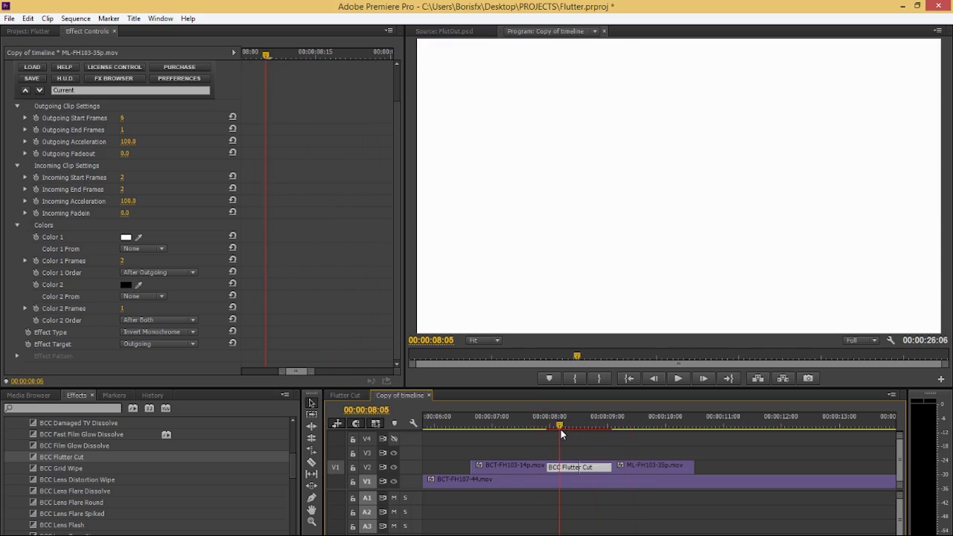
{"action": "key", "text": "space"}
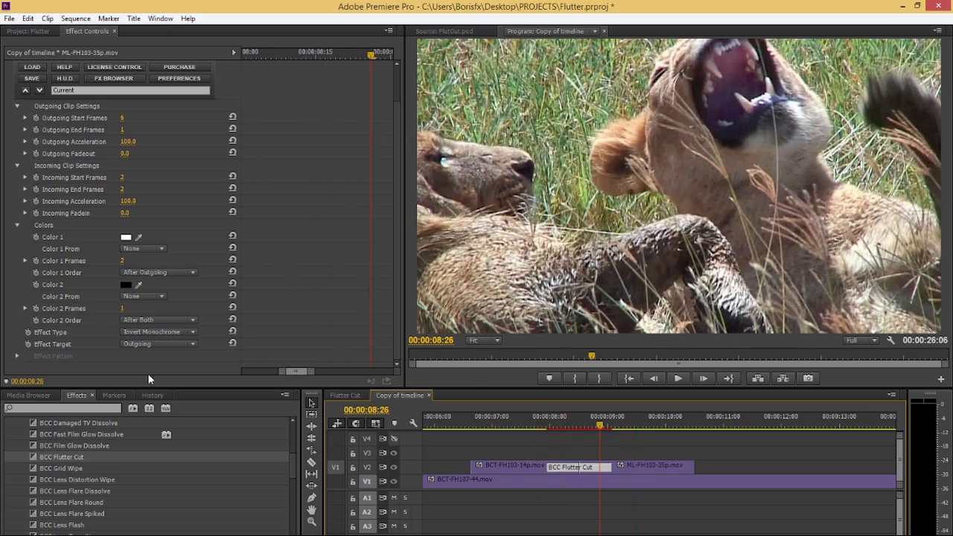
Set Effect Target to Custom Pattern and, in the Effect Pattern settings, set Normal Frames Before to 2
{"action": "left_click", "coordinate": [109, 347]}
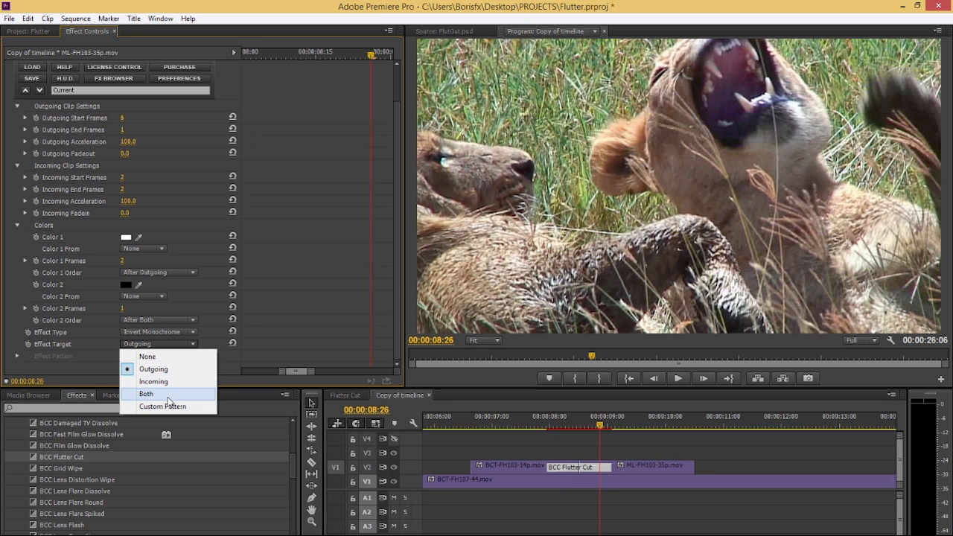
{"action": "left_click", "coordinate": [166, 407]}
{"action": "left_click", "coordinate": [17, 355]}
{"action": "scroll", "coordinate": [86, 343], "scroll_direction": "down", "scroll_amount": 2}
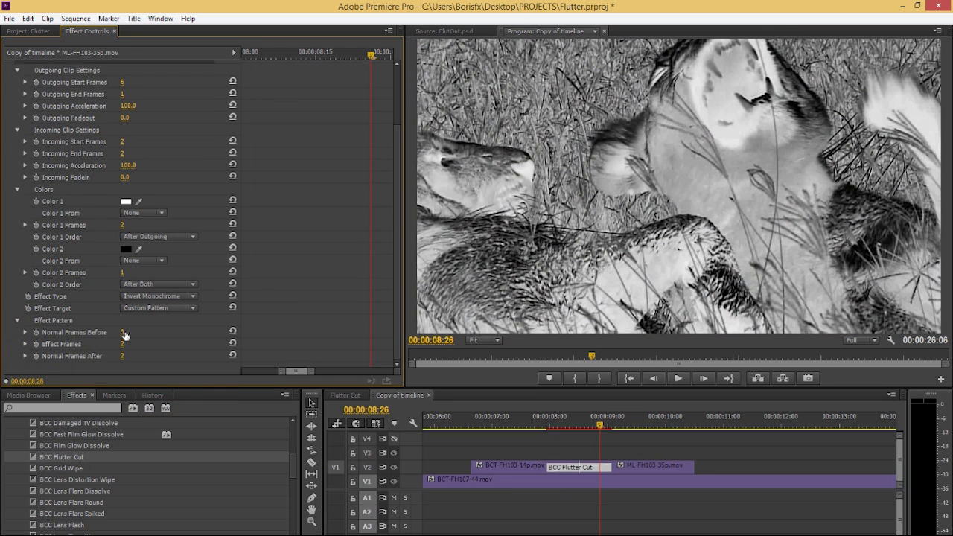
{"action": "left_click", "coordinate": [125, 333]}
{"action": "type", "text": "2"}
{"action": "left_click", "coordinate": [107, 344]}
Step frame by frame from the start of the transition to examine how the custom pattern alternates normal and effect frames
{"action": "left_click_drag", "start_coordinate": [542, 429], "coordinate": [547, 425]}
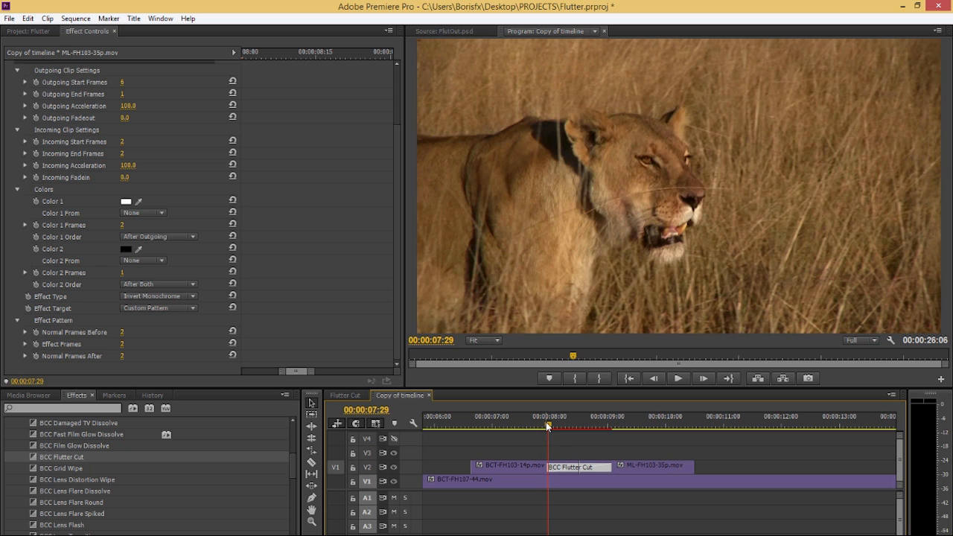
{"action": "key", "text": "Right"}
{"action": "key", "text": "Right"}
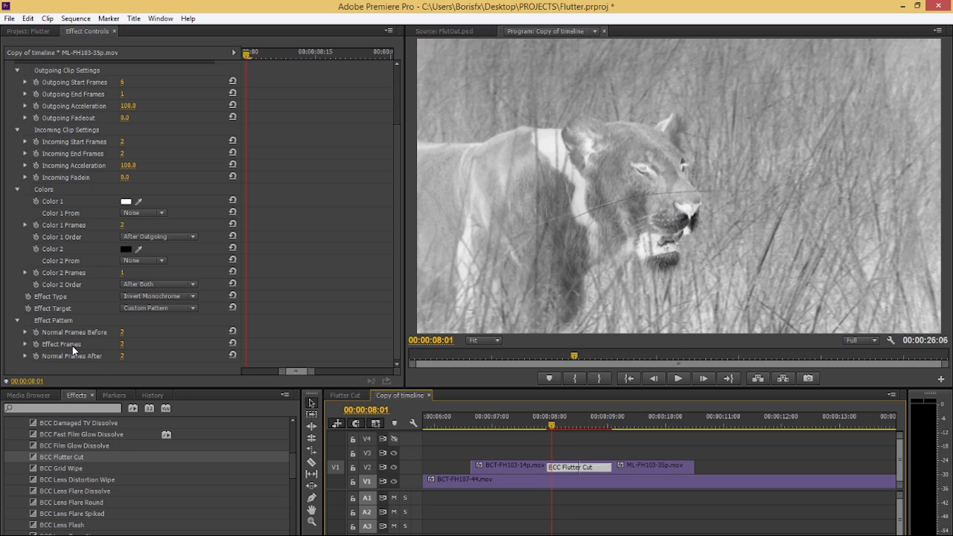
{"action": "key", "text": "Right"}
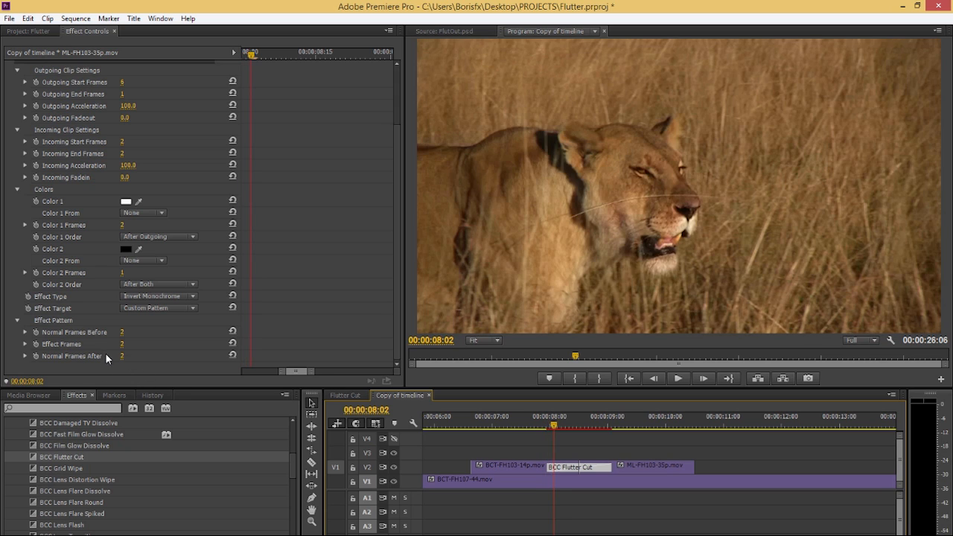
Advance frame by frame from the outgoing clip into the incoming clip to examine the remaining frames of the custom pattern
{"action": "key", "text": "Right"}
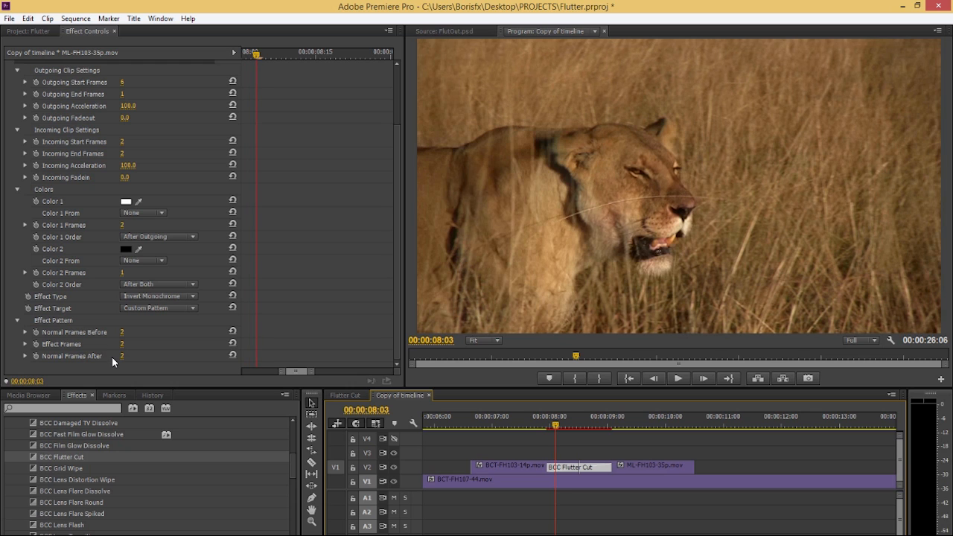
{"action": "key", "text": "Right"}
{"action": "key", "text": "Right"}
{"action": "key", "text": "Right"}
{"action": "key", "text": "Right"}
{"action": "key", "text": "Right"}
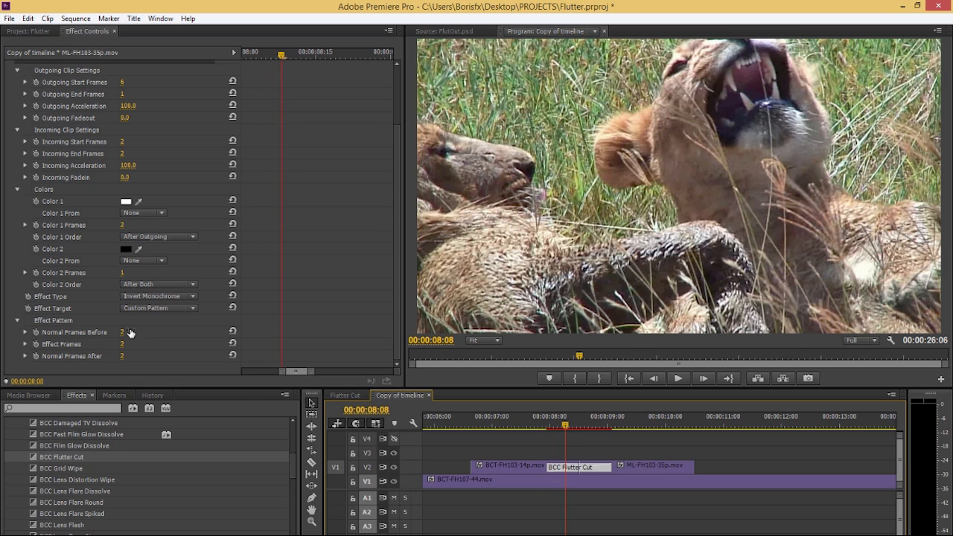
Set the transition's Effect Target to None
{"action": "left_click", "coordinate": [139, 309]}
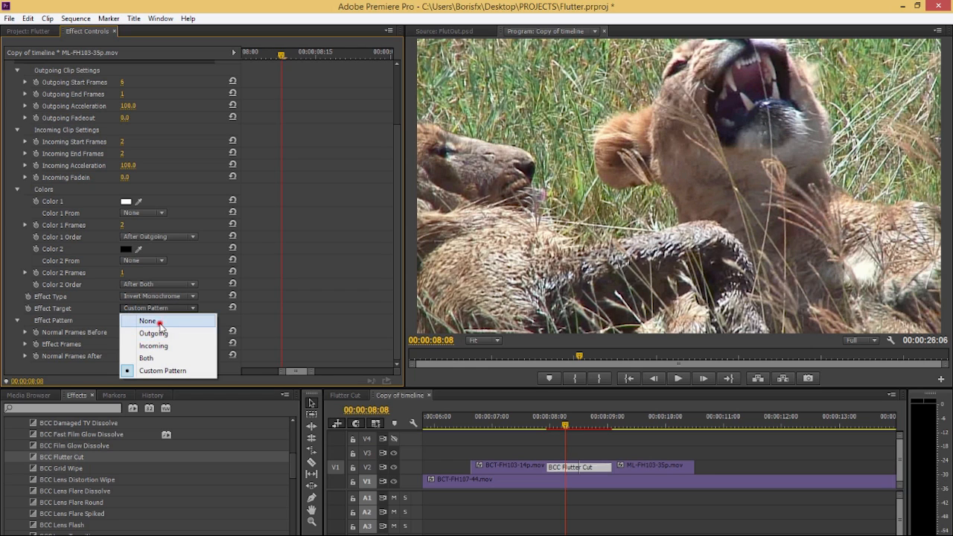
{"action": "left_click", "coordinate": [147, 320]}
{"action": "scroll", "coordinate": [76, 330], "scroll_direction": "up", "scroll_amount": 2}
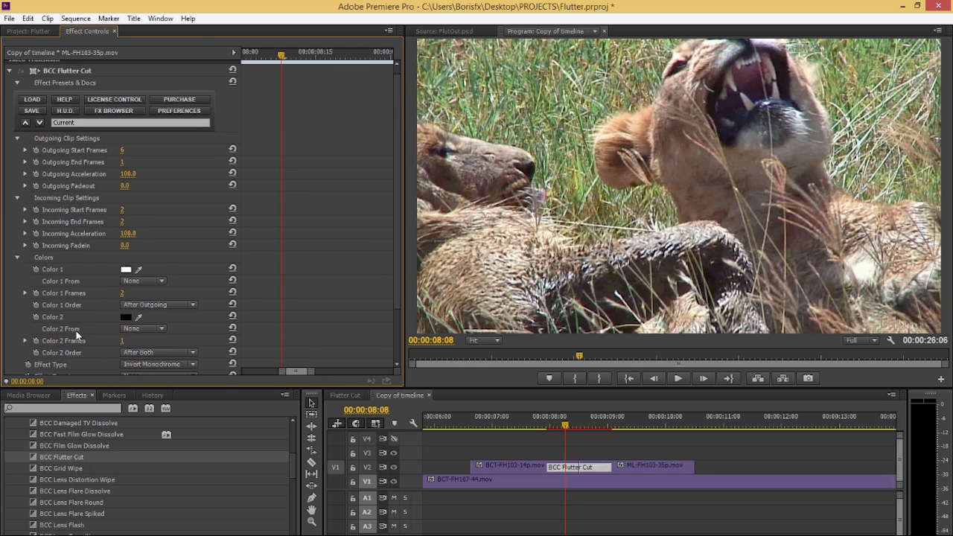
With the playhead near the end of the transition, set Color 2 Frames and Outgoing End Frames to 2
{"action": "left_click_drag", "start_coordinate": [566, 429], "coordinate": [590, 436]}
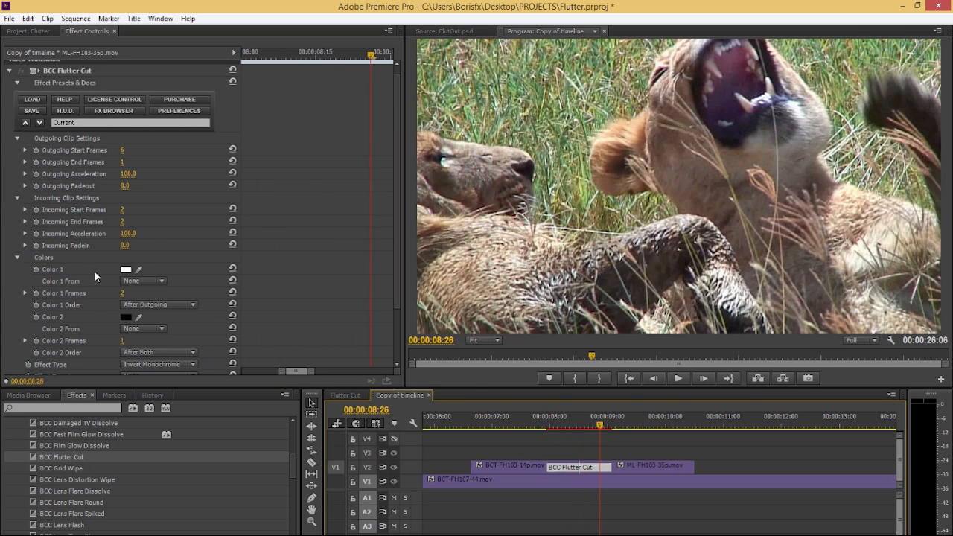
{"action": "left_click", "coordinate": [124, 340]}
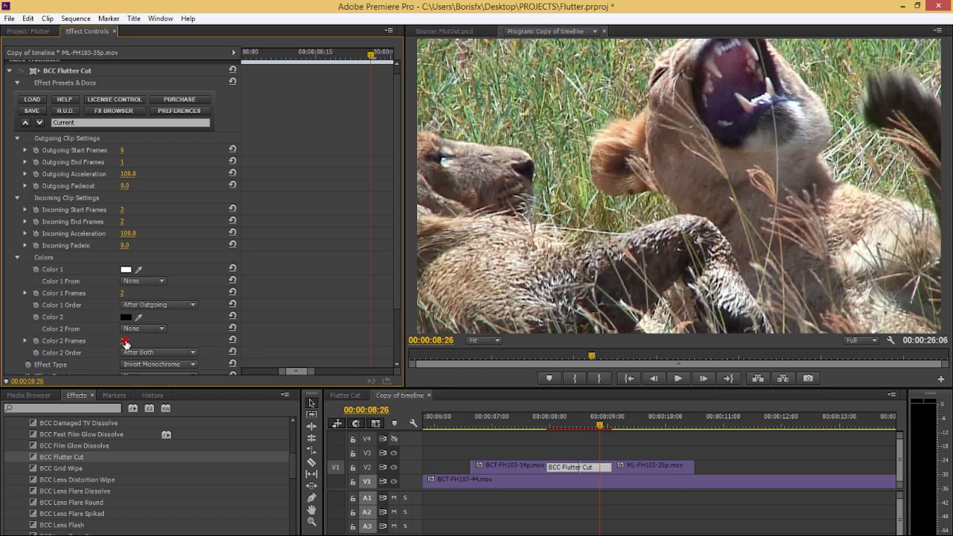
{"action": "type", "text": "2"}
{"action": "left_click", "coordinate": [89, 324]}
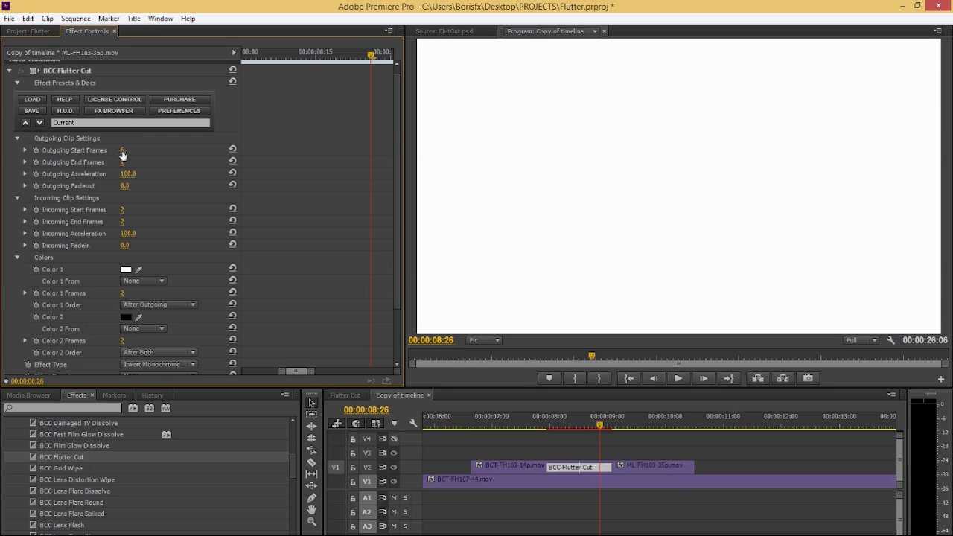
{"action": "left_click", "coordinate": [123, 152]}
{"action": "left_click", "coordinate": [124, 163]}
{"action": "type", "text": "2"}
{"action": "left_click", "coordinate": [84, 168]}
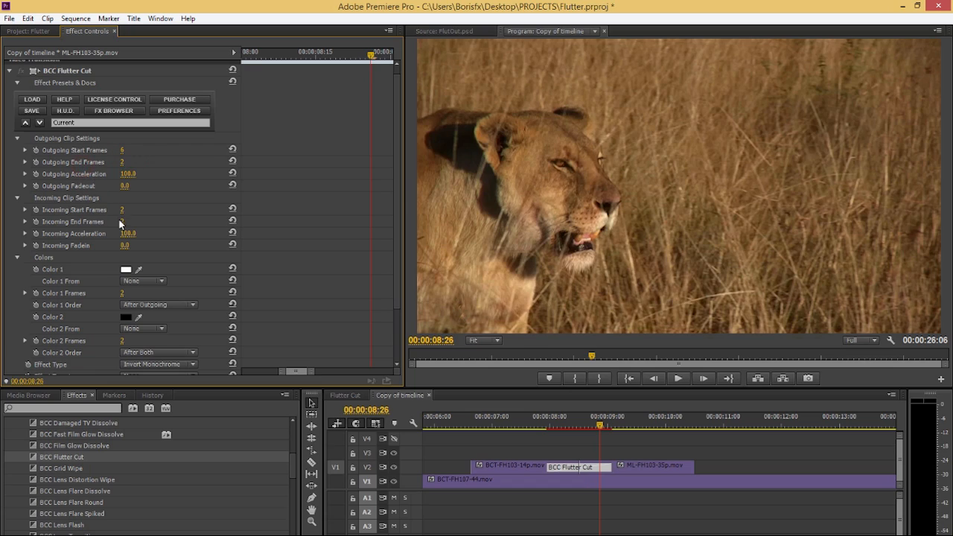
Play the transition several times from just before its start to review the two-frame flutter
{"action": "left_click", "coordinate": [538, 421]}
{"action": "key", "text": "space"}
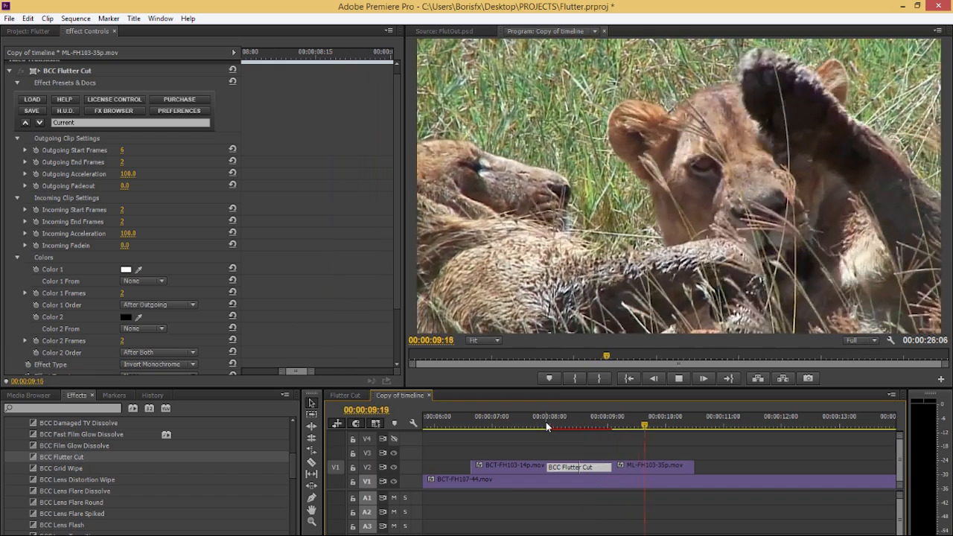
{"action": "left_click", "coordinate": [546, 425]}
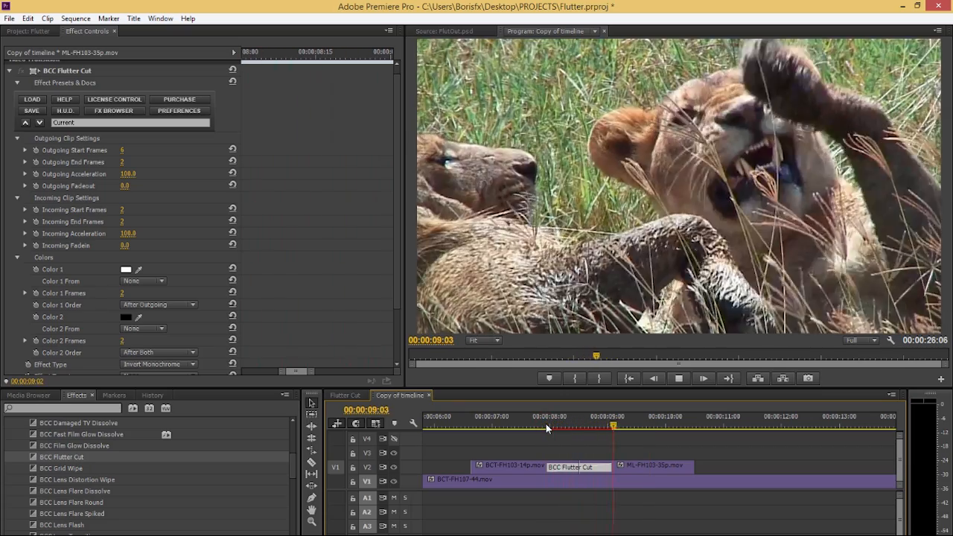
{"action": "key", "text": "space"}
{"action": "left_click", "coordinate": [546, 423]}
{"action": "key", "text": "space"}
{"action": "left_click", "coordinate": [541, 426]}
{"action": "key", "text": "space"}
{"action": "key", "text": "space"}
Set the start and end frames of both the outgoing and incoming clip settings to 1
{"action": "left_click", "coordinate": [122, 151]}
{"action": "type", "text": "1"}
{"action": "key", "text": "Return"}
{"action": "left_click", "coordinate": [122, 162]}
{"action": "type", "text": "1"}
{"action": "left_click", "coordinate": [124, 210]}
{"action": "type", "text": "1"}
{"action": "left_click", "coordinate": [122, 221]}
{"action": "type", "text": "1"}
Set Color 1 Frames and Color 2 Frames to 1
{"action": "left_click", "coordinate": [122, 293]}
{"action": "type", "text": "1"}
{"action": "left_click", "coordinate": [123, 340]}
{"action": "type", "text": "1"}
{"action": "left_click", "coordinate": [117, 351]}
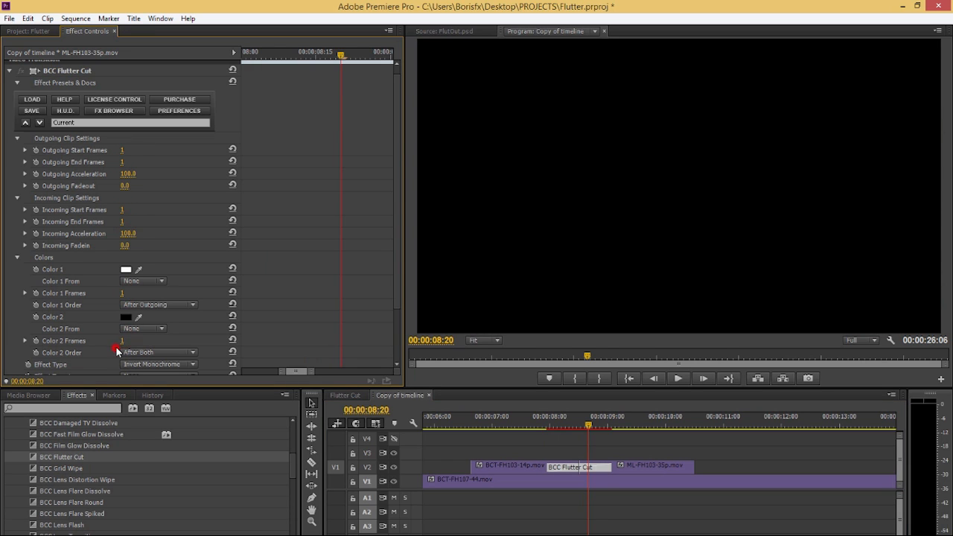
Play the transition from before its start to preview the single-frame flutter
{"action": "left_click", "coordinate": [546, 422]}
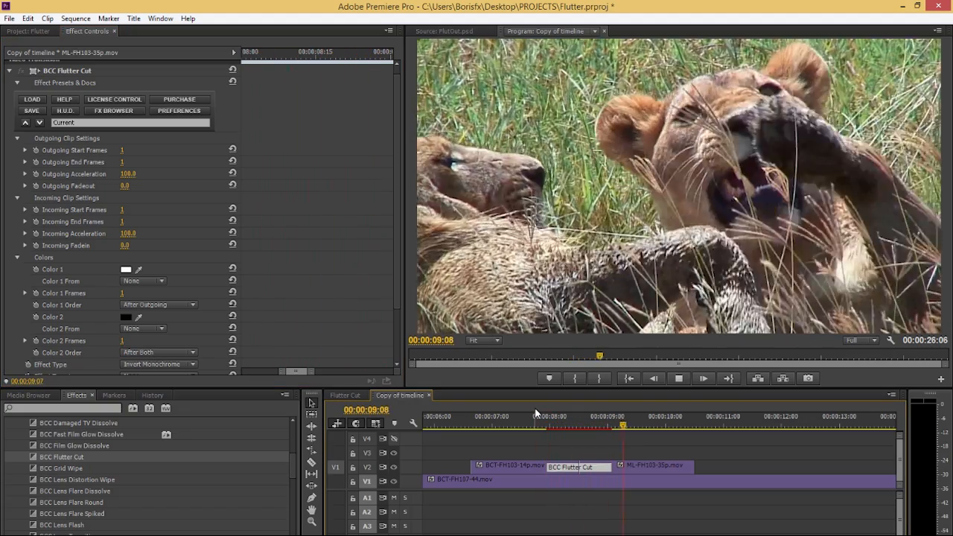
{"action": "left_click", "coordinate": [533, 412]}
{"action": "key", "text": "space"}
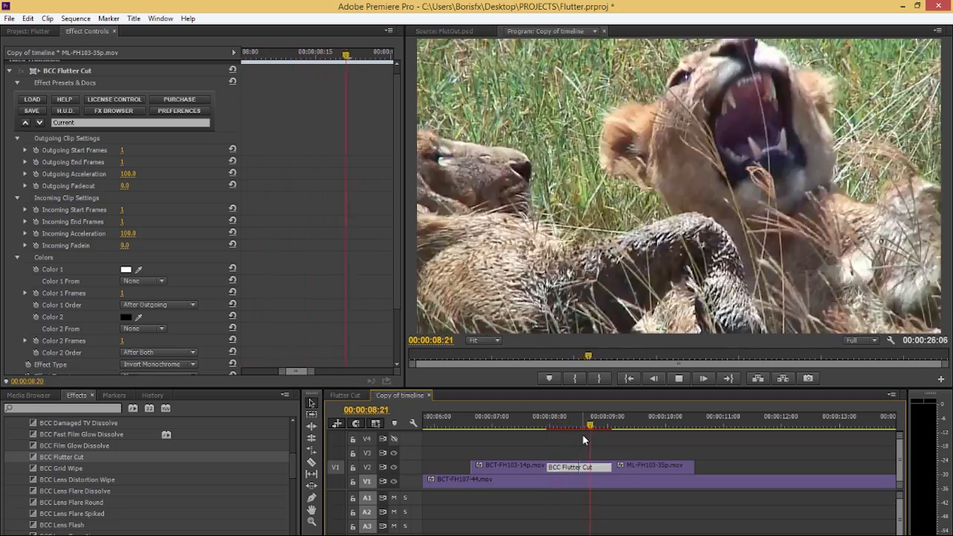
{"action": "key", "text": "space"}
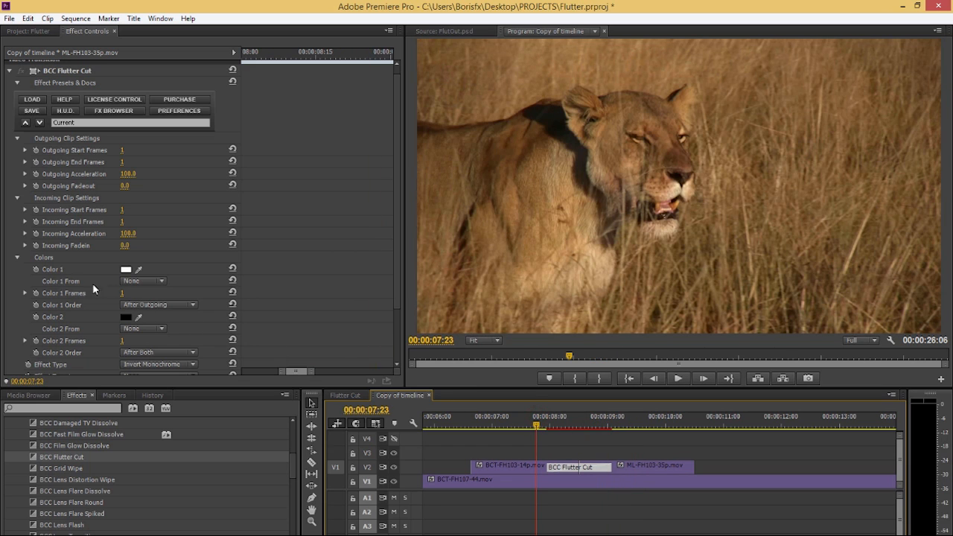
Collapse the Effect Pattern settings and switch to the Flutter Cut sequence
{"action": "scroll", "coordinate": [93, 285], "scroll_direction": "down", "scroll_amount": 2}
{"action": "left_click", "coordinate": [18, 332]}
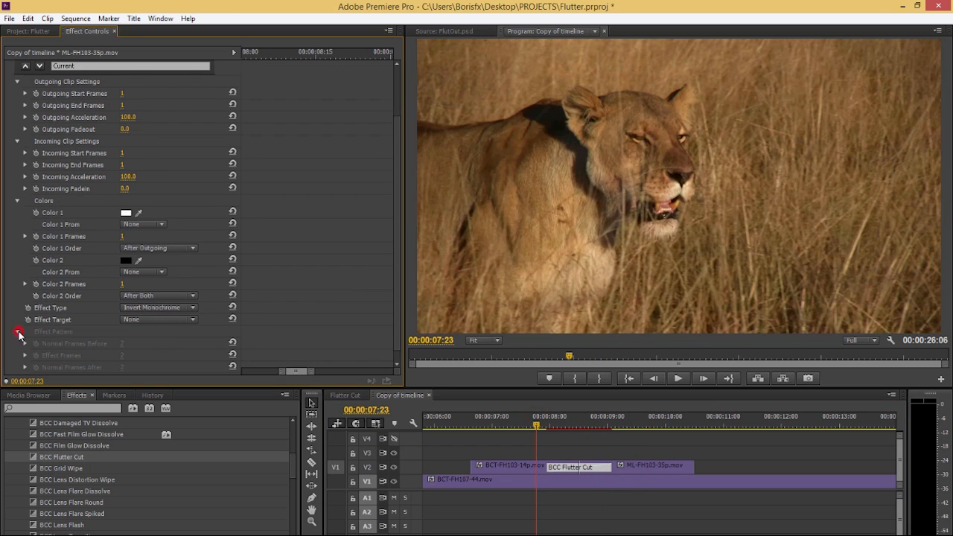
{"action": "left_click", "coordinate": [344, 395]}
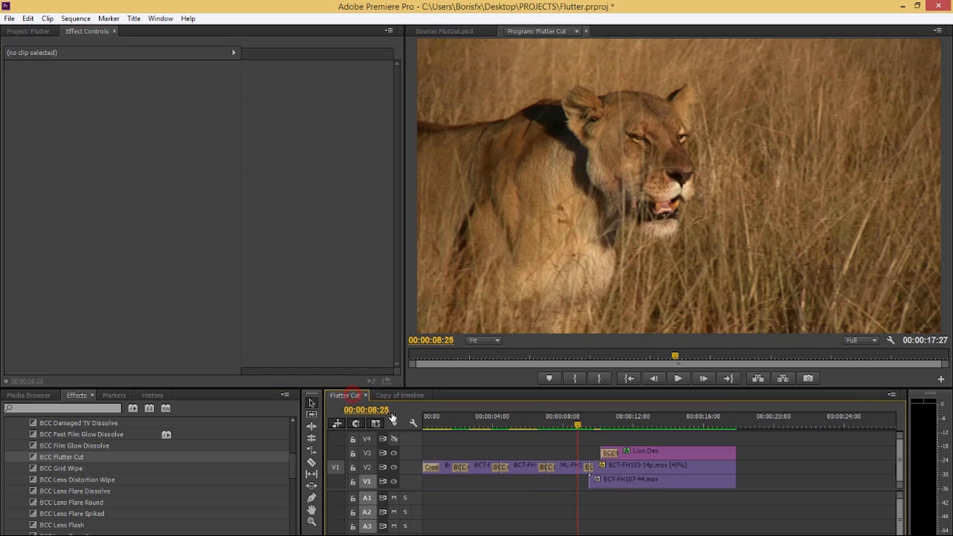